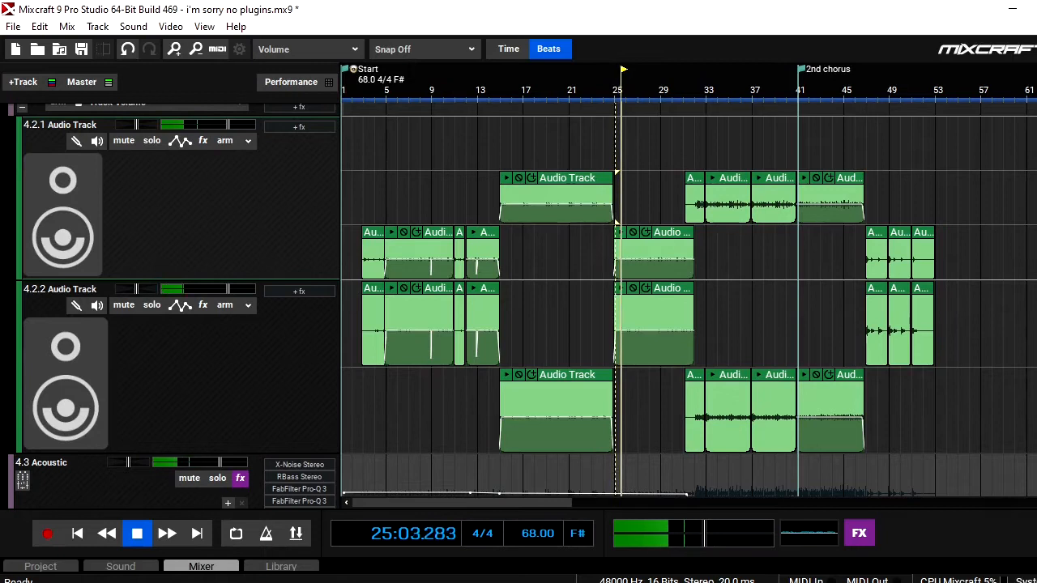
# Play the unprocessed mix from measure 33, and audition the processed mix from measures 25 and 33 for comparison
pyautogui.scroll(2, 689, 299)
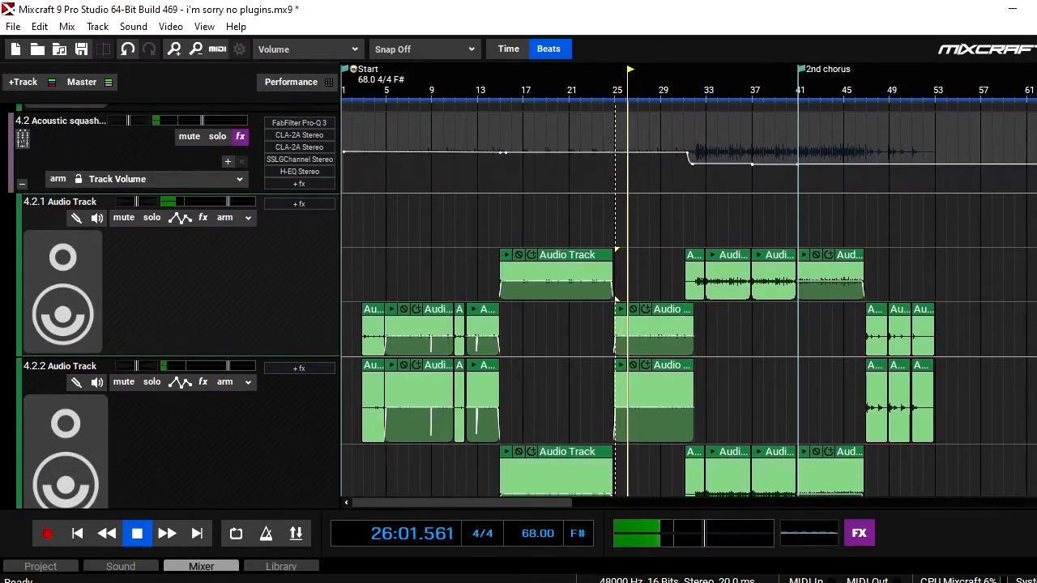
pyautogui.click(706, 98)
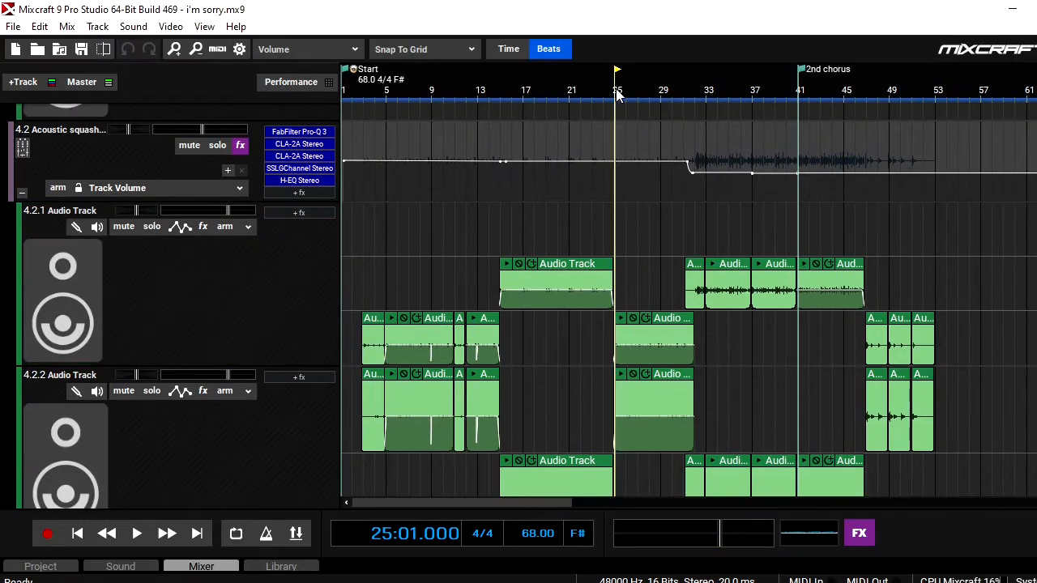
pyautogui.press('space')
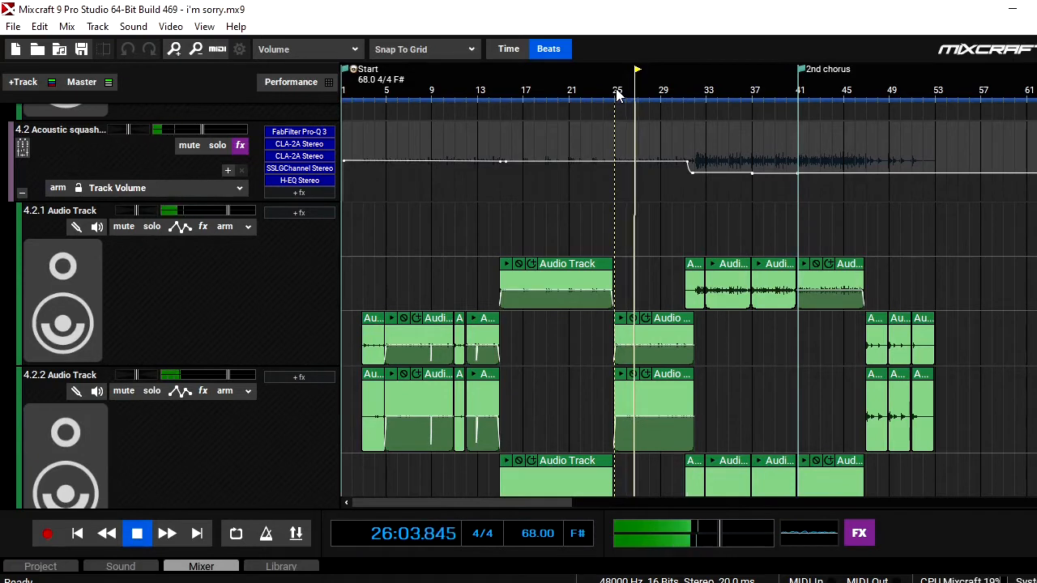
pyautogui.click(708, 95)
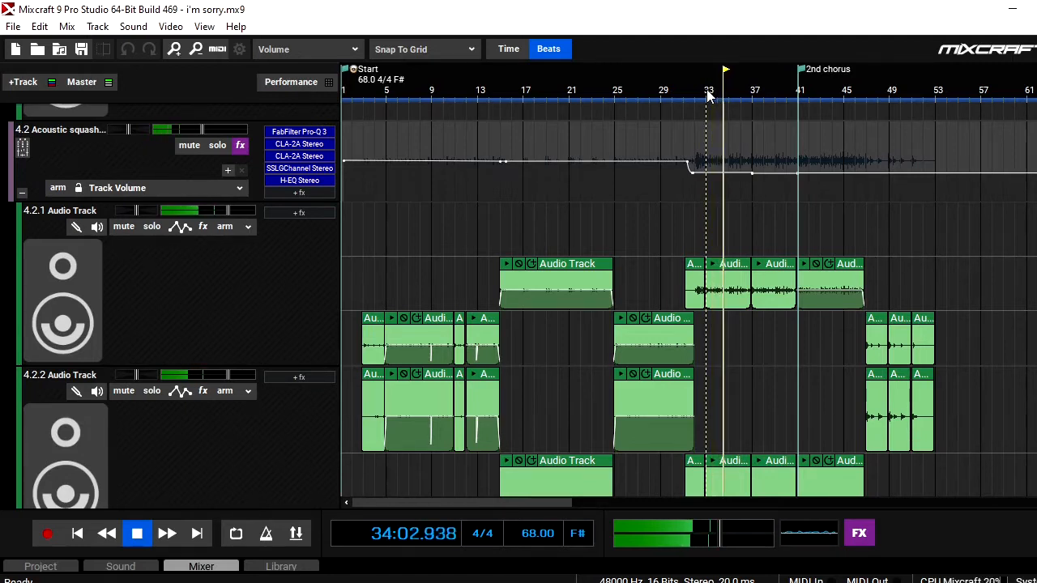
pyautogui.press('space')
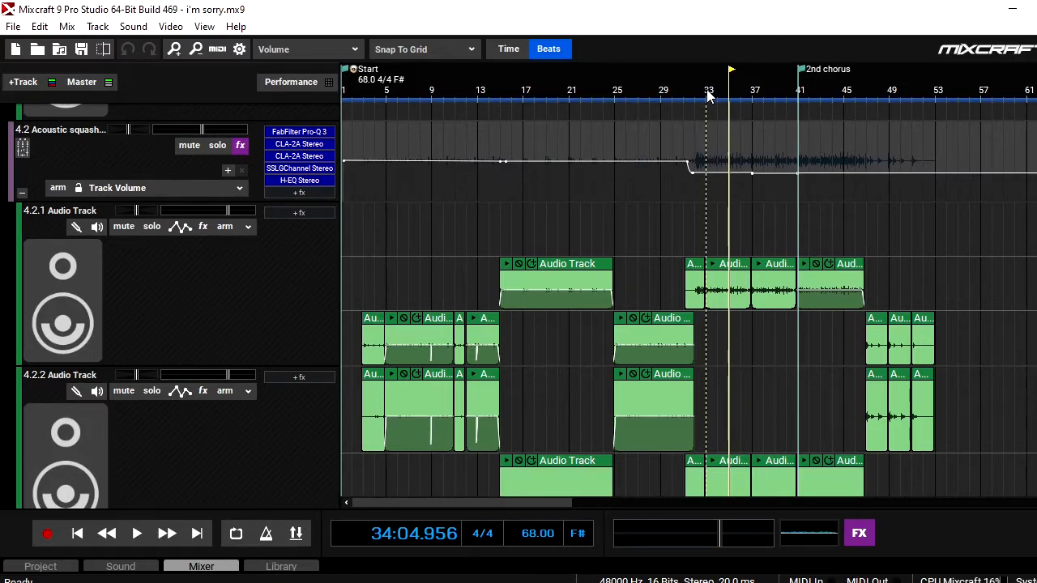
# Play the "i'm sorry no plugins" project from measure 25 and return the playhead to measure 25
pyautogui.click(618, 89)
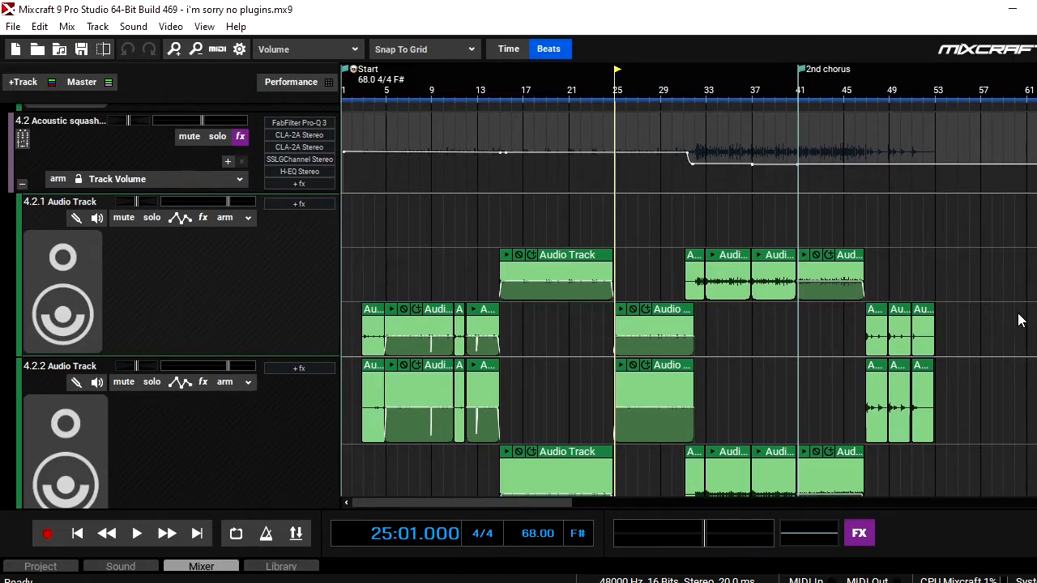
pyautogui.scroll(-3, 688, 299)
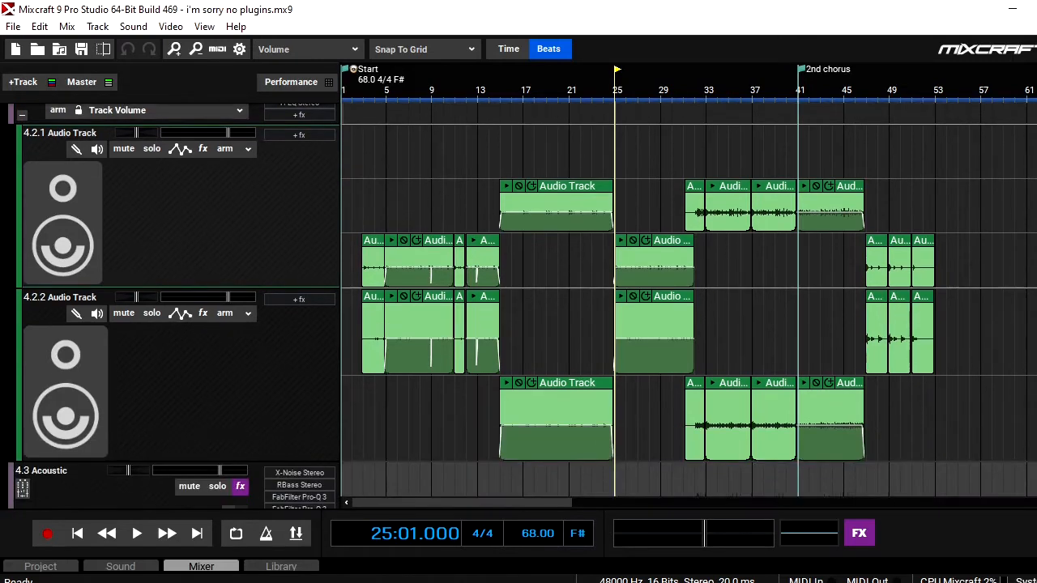
pyautogui.scroll(3, 688, 300)
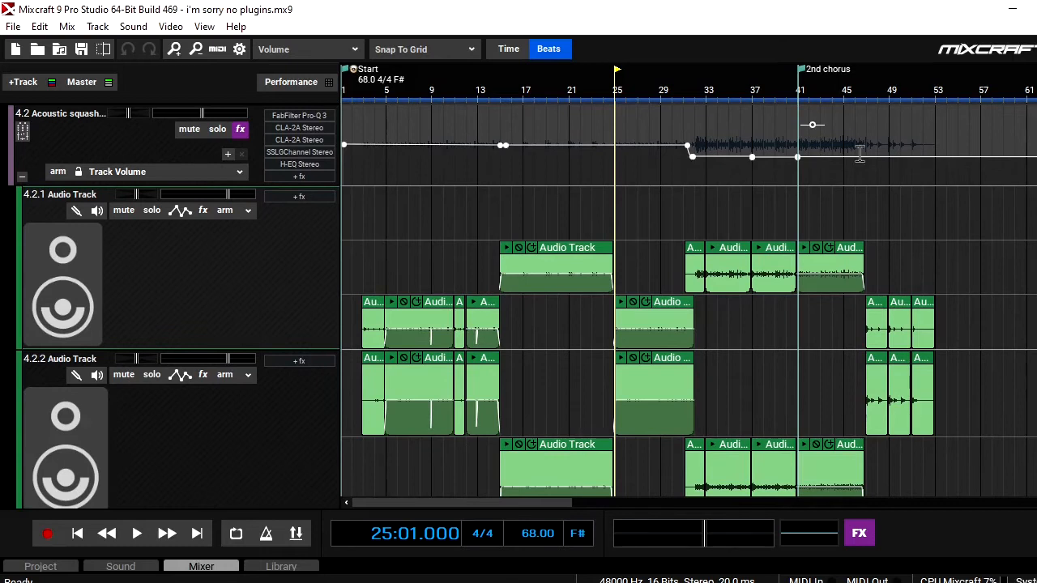
pyautogui.press('space')
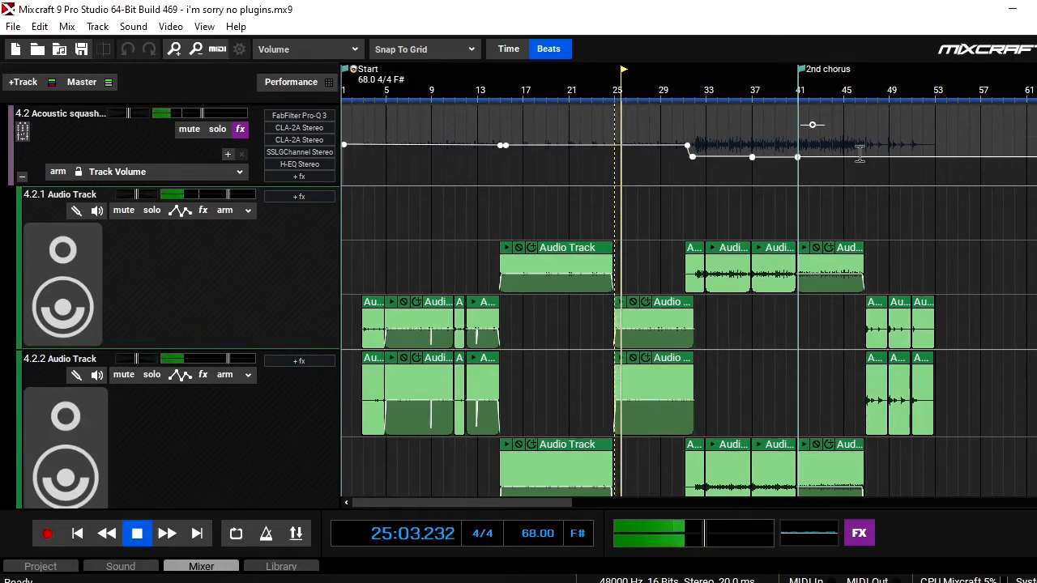
pyautogui.press('space')
pyautogui.click(618, 95)
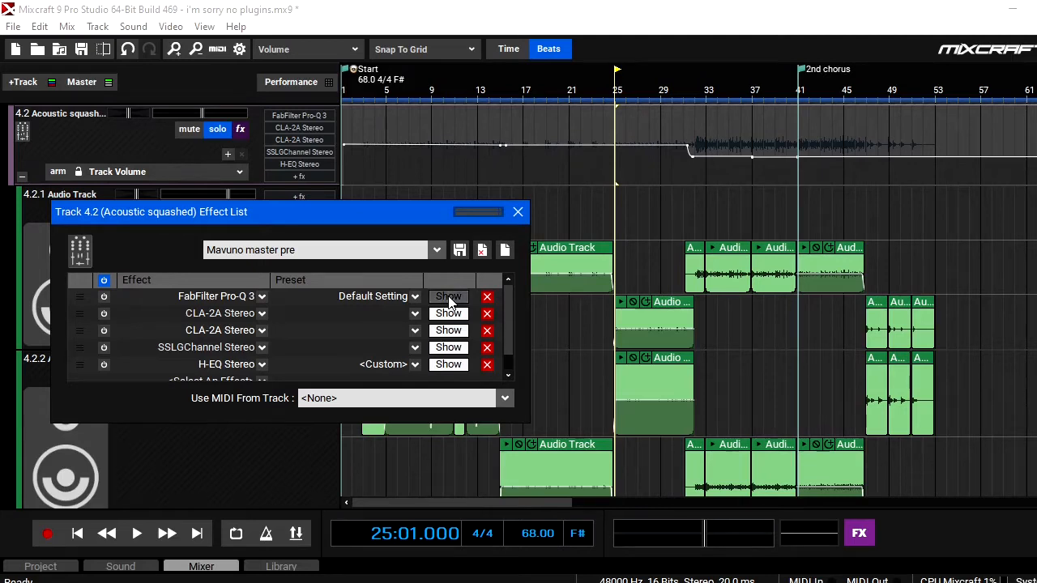
# Show the FabFilter Pro-Q 3 of the Acoustic squashed track clear of the timeline and loop measures 25 to 29
pyautogui.click(448, 297)
pyautogui.moveTo(599, 37); pyautogui.dragTo(616, 350)
pyautogui.moveTo(636, 279)
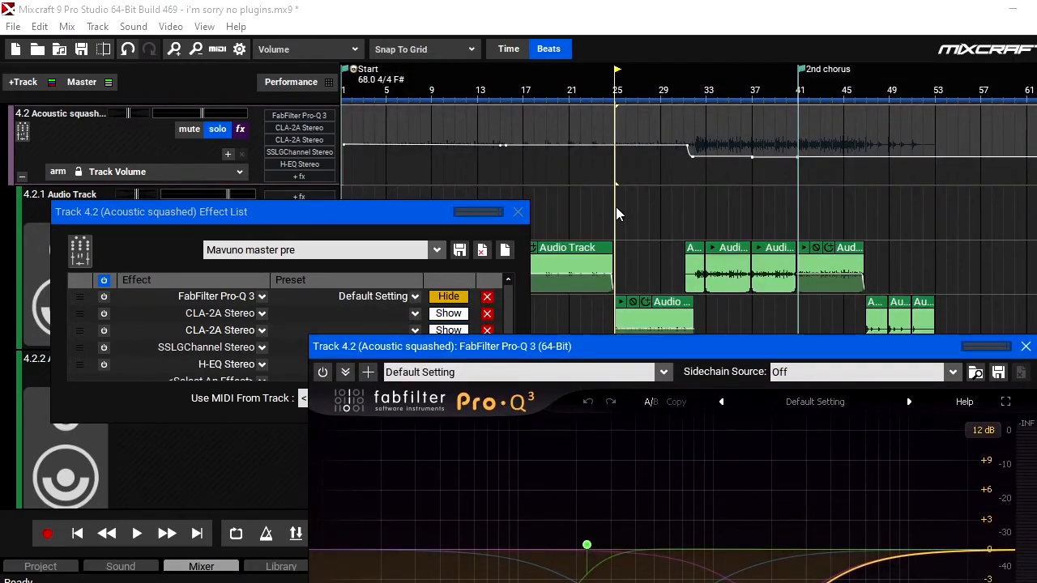
pyautogui.moveTo(615, 206); pyautogui.dragTo(662, 215)
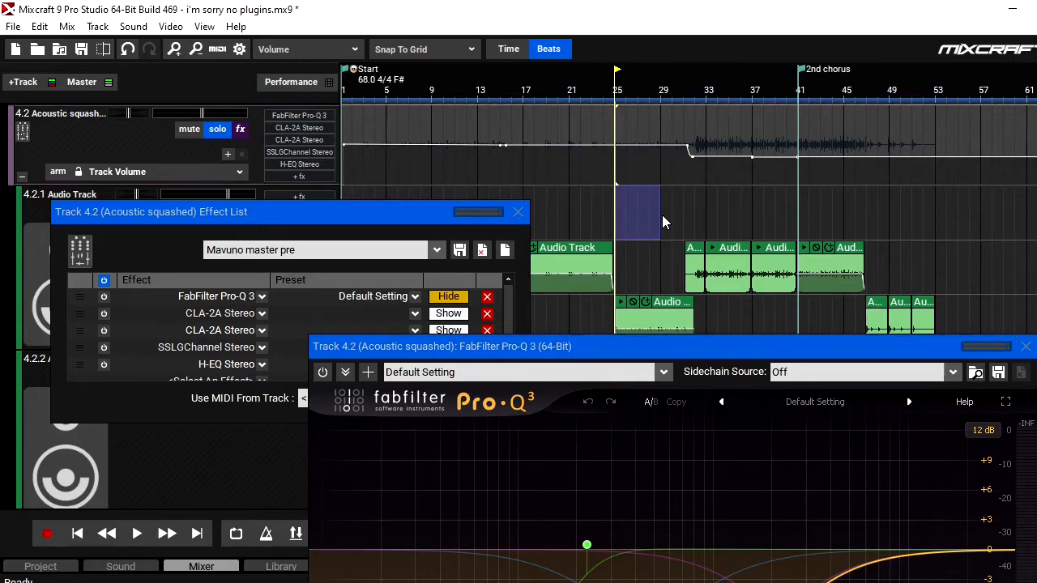
pyautogui.hotkey('shift', 'l')
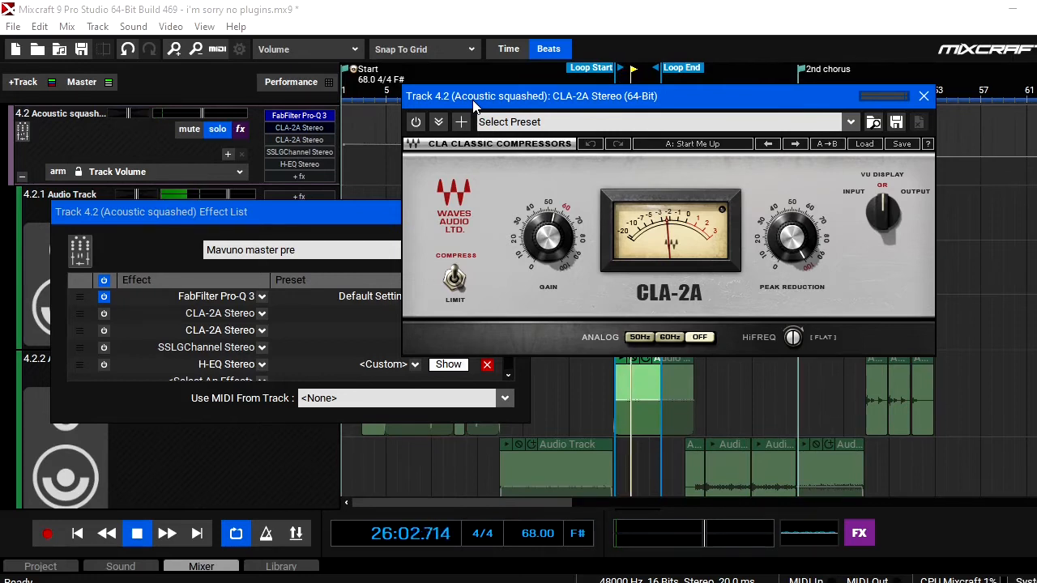
# Turn on both CLA-2A Stereo compressors on the Acoustic squashed track while viewing their settings
pyautogui.moveTo(475, 105); pyautogui.dragTo(421, 156)
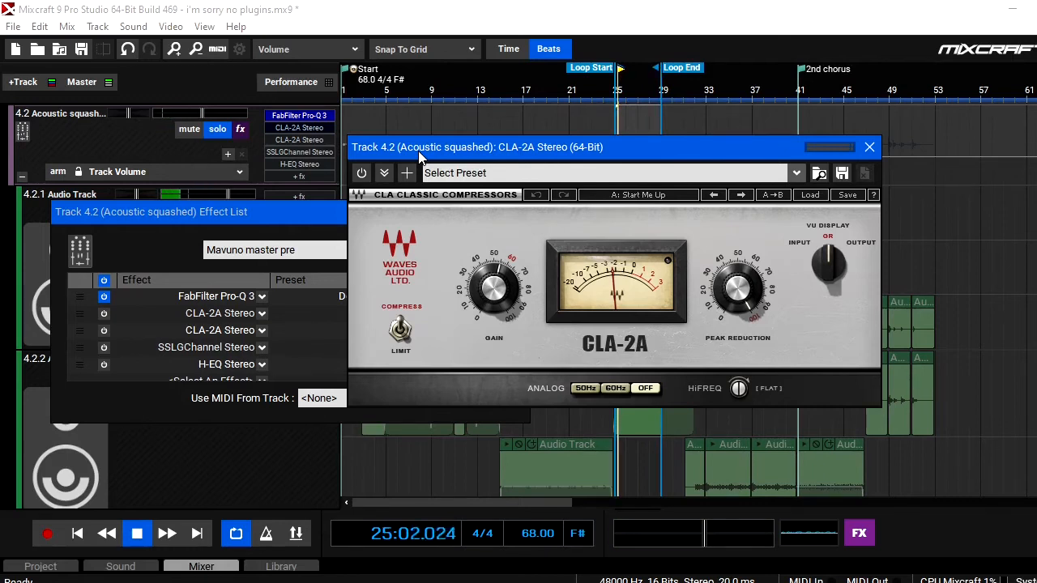
pyautogui.click(362, 175)
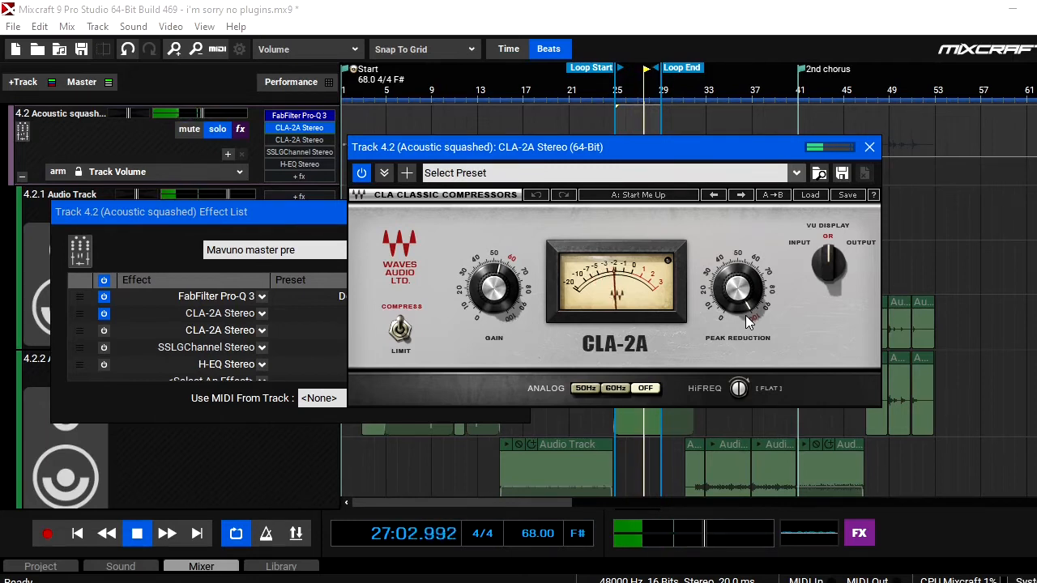
pyautogui.click(869, 150)
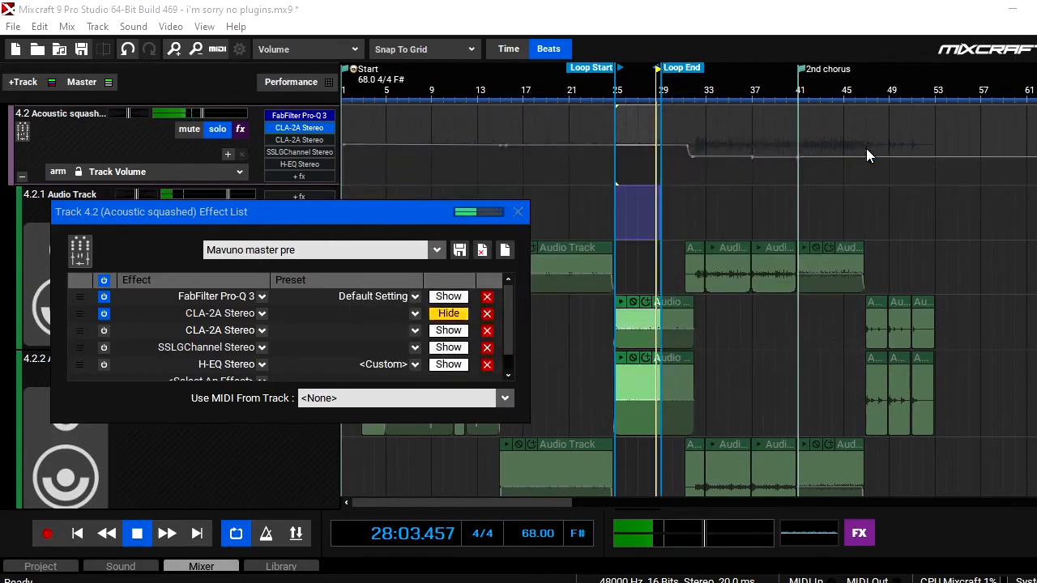
pyautogui.click(447, 334)
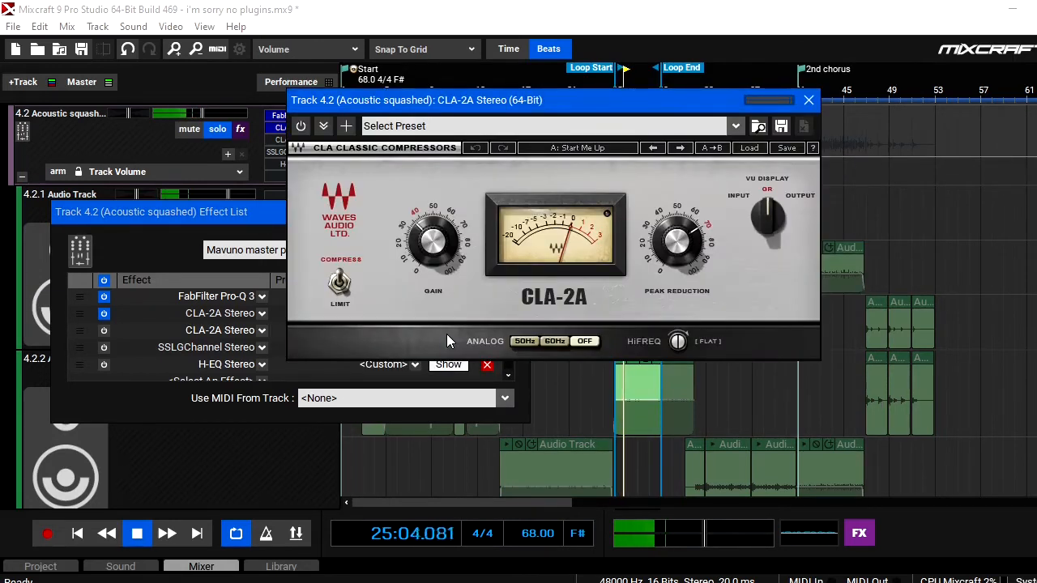
pyautogui.click(300, 125)
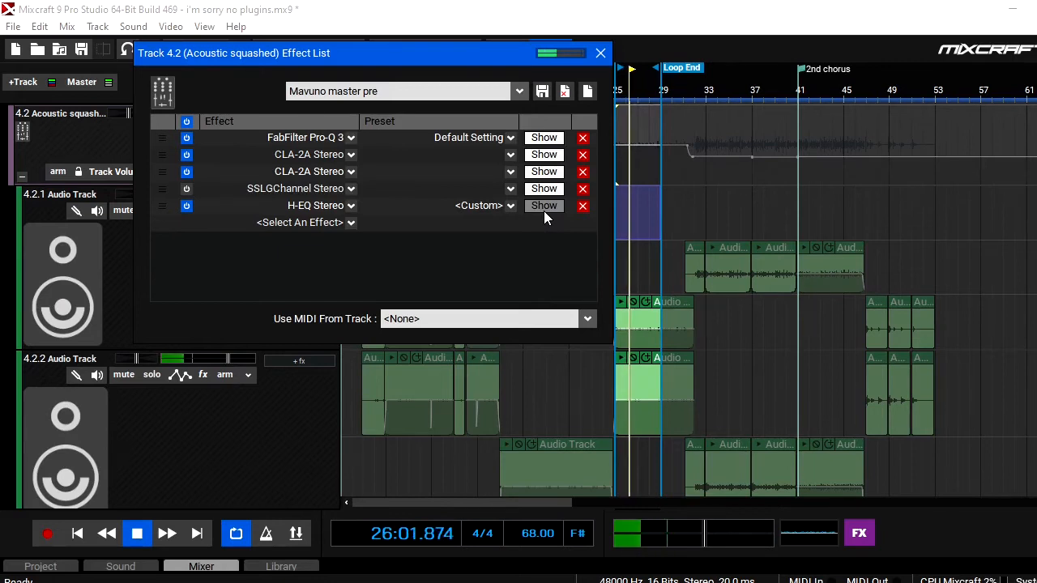
# Show the H-EQ Stereo on the Acoustic squashed track and compare the sound with its LMF band off and on
pyautogui.click(544, 209)
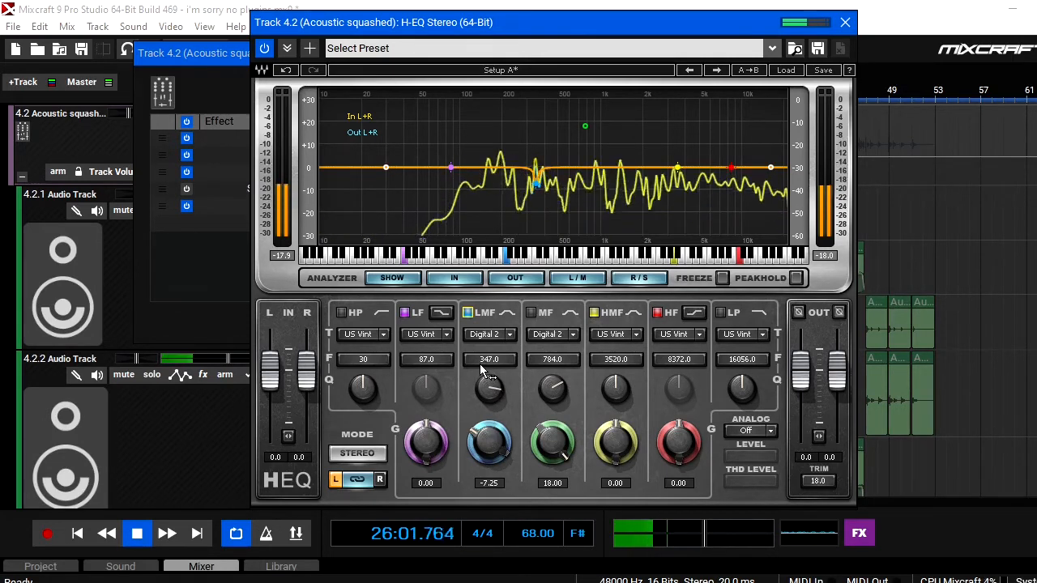
pyautogui.click(468, 313)
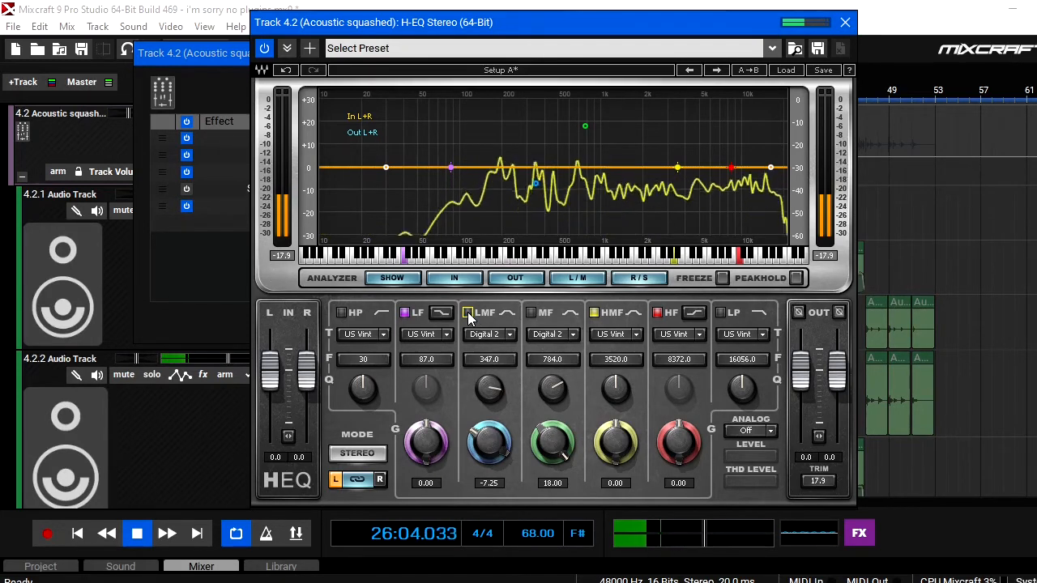
pyautogui.click(468, 312)
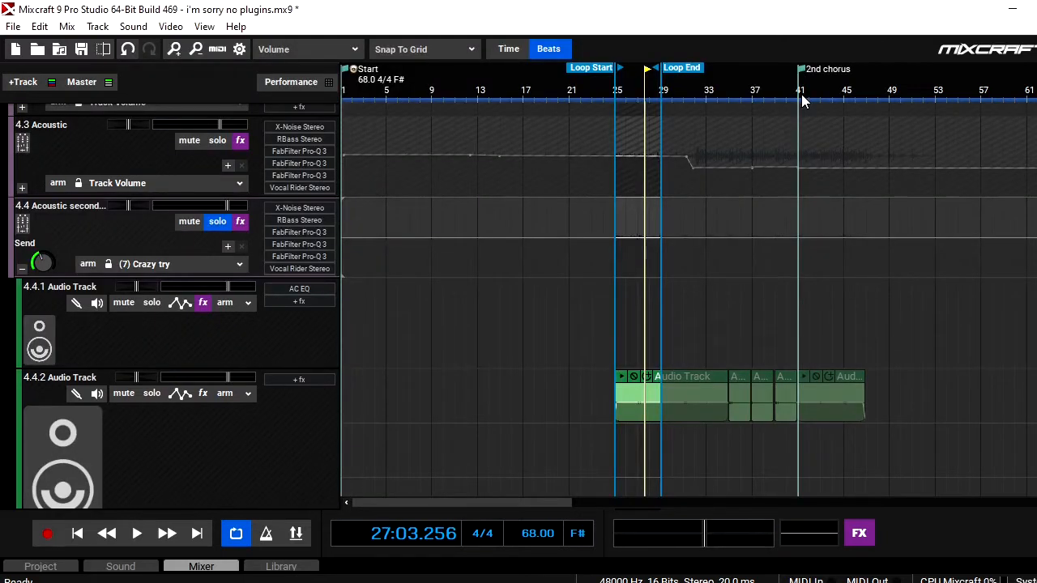
# Review the acoustic track group and play the loop from measure 25 with the Acoustic secondary track soloed
pyautogui.scroll(4, 174, 308)
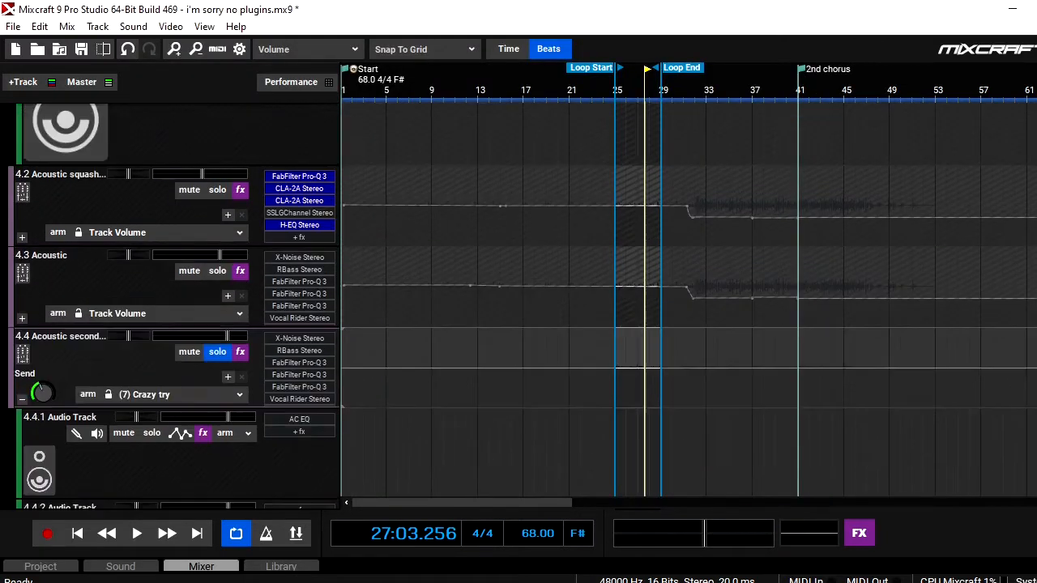
pyautogui.scroll(-5, 174, 308)
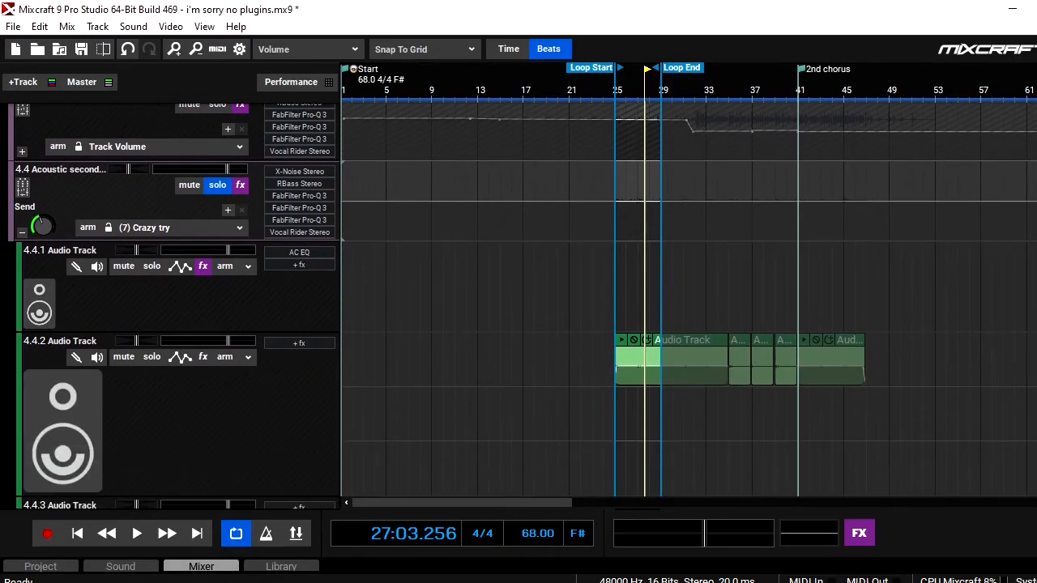
pyautogui.scroll(-2, 174, 307)
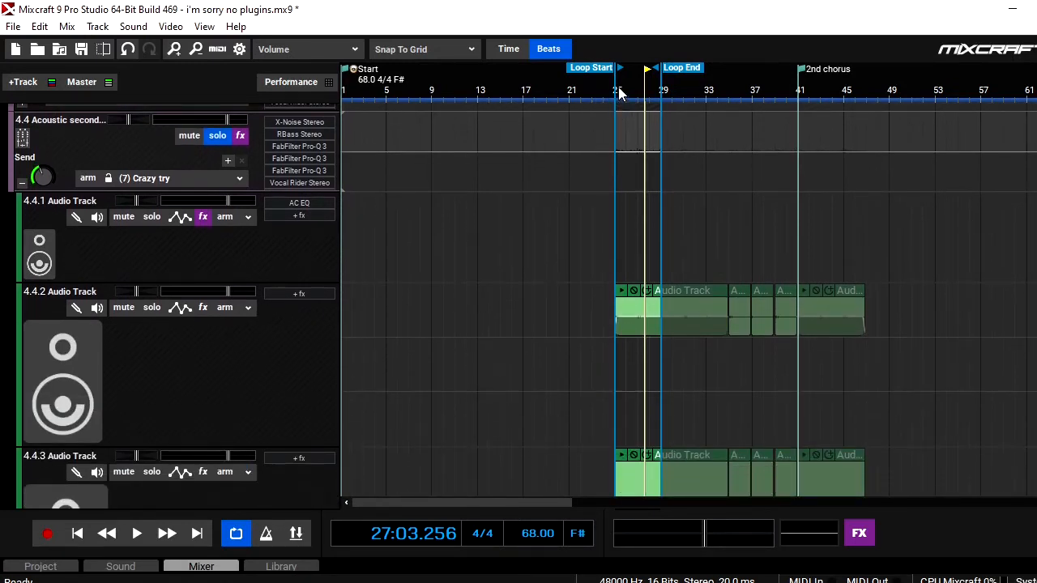
pyautogui.click(620, 93)
pyautogui.press('space')
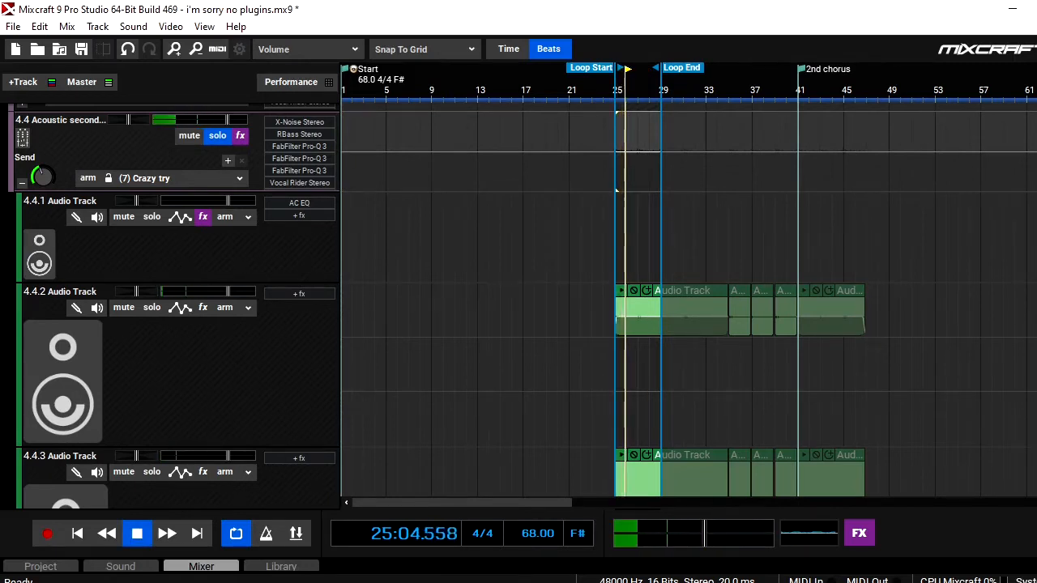
pyautogui.scroll(10, 518, 300)
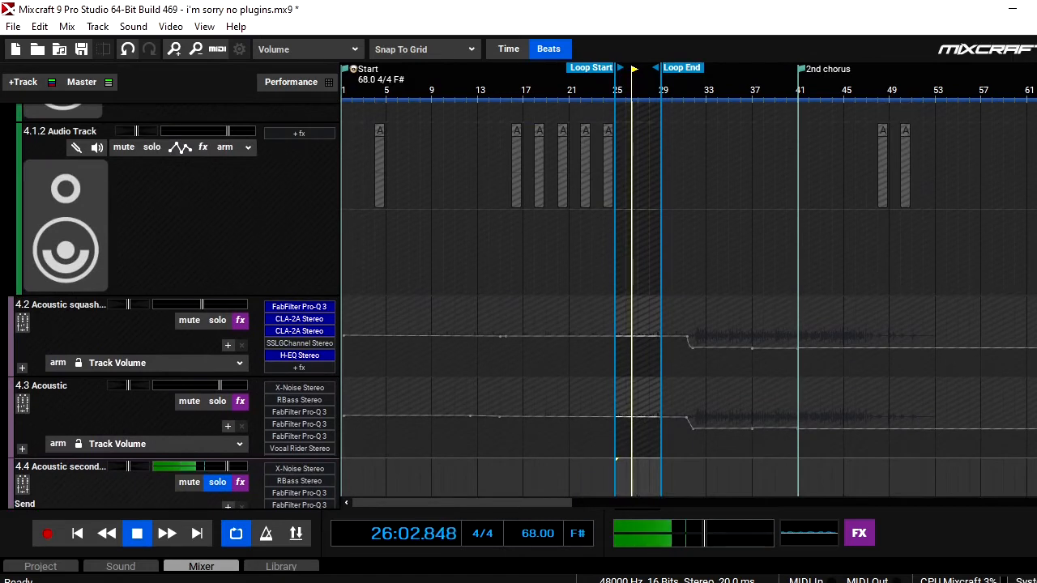
pyautogui.scroll(-9, 519, 299)
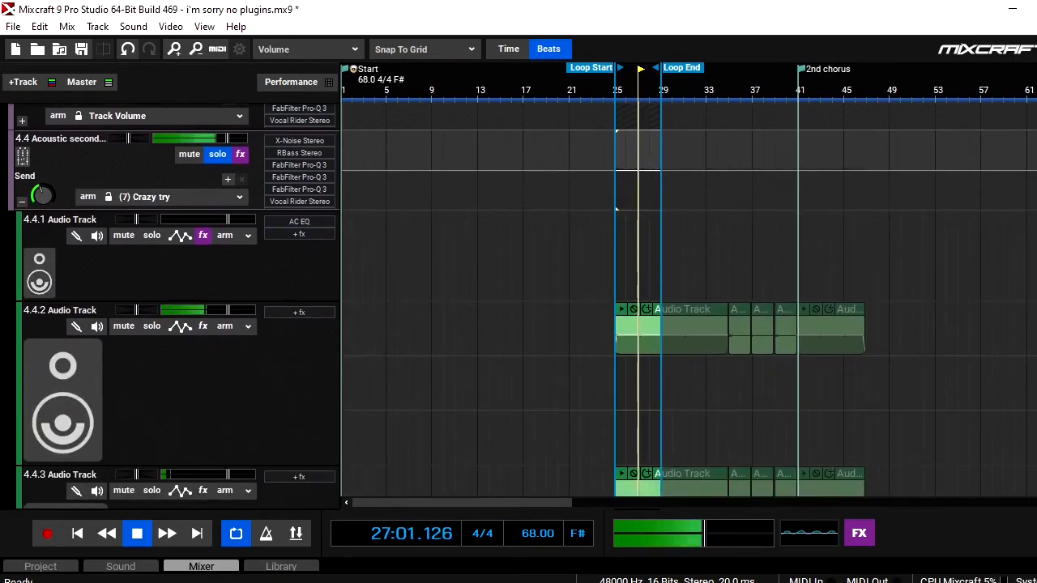
# Turn on RVox Stereo in the Acoustic secondary track's effect list and view its settings
pyautogui.click(240, 154)
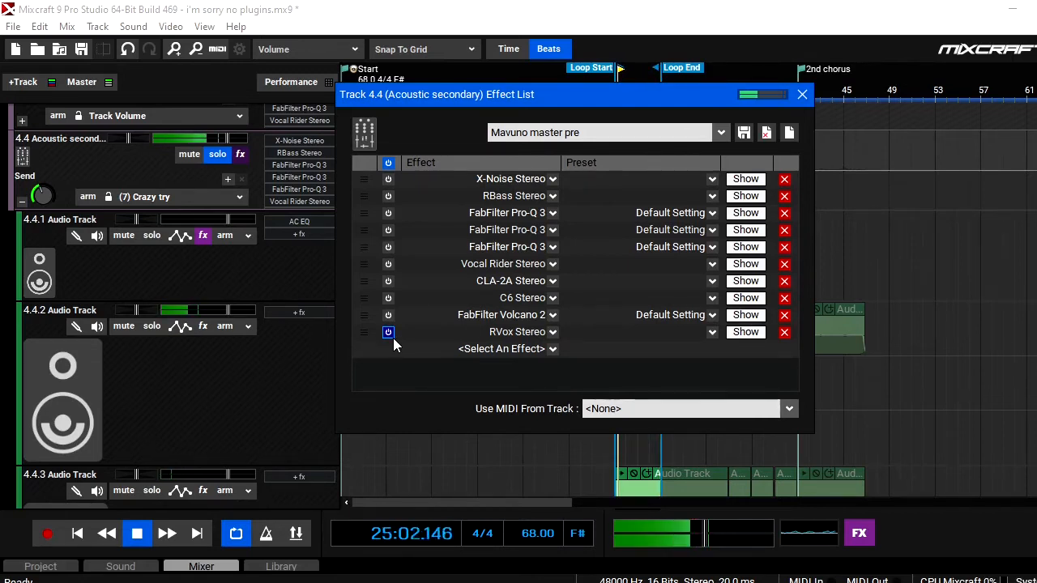
pyautogui.click(389, 334)
pyautogui.click(742, 333)
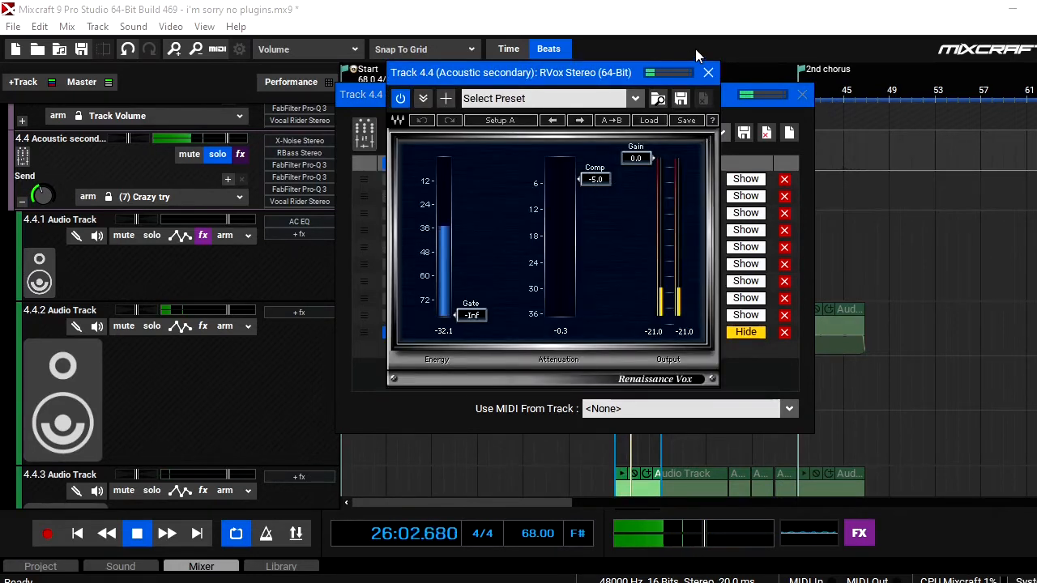
pyautogui.click(708, 72)
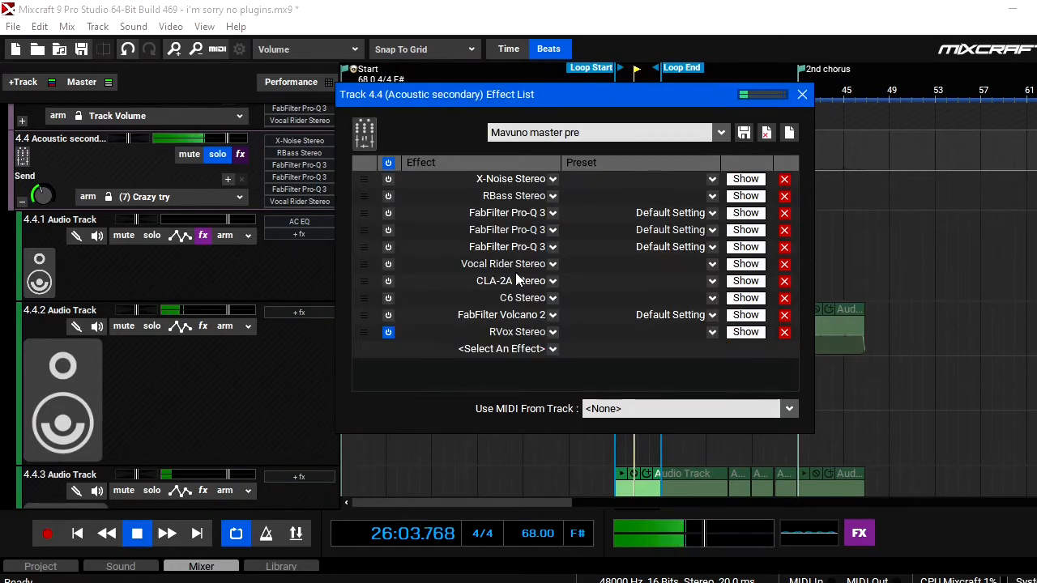
# Turn on and inspect FabFilter Volcano 2 on the Acoustic secondary track, moving the effect list clear of the track controls
pyautogui.click(387, 315)
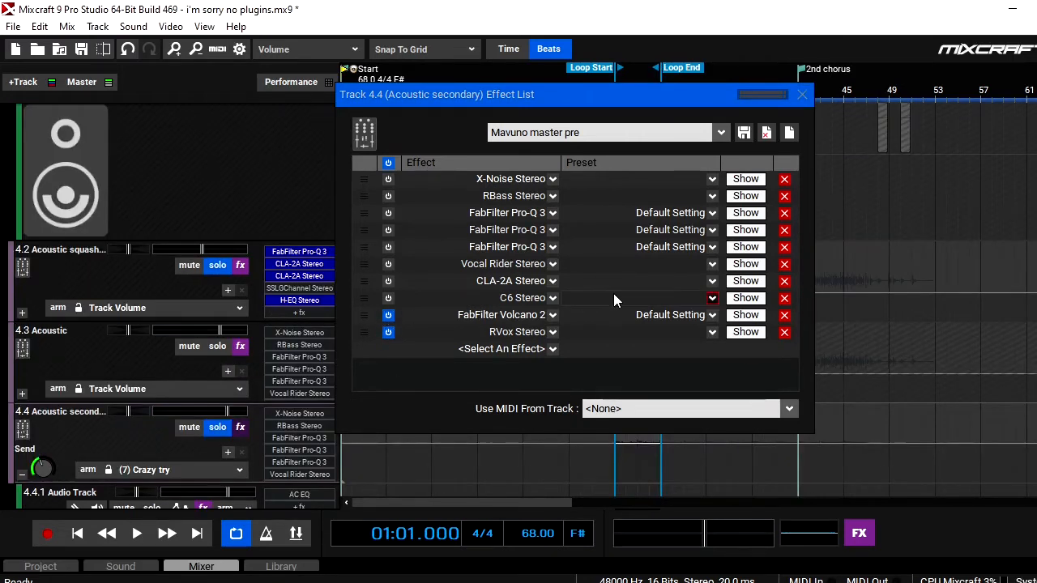
pyautogui.click(736, 315)
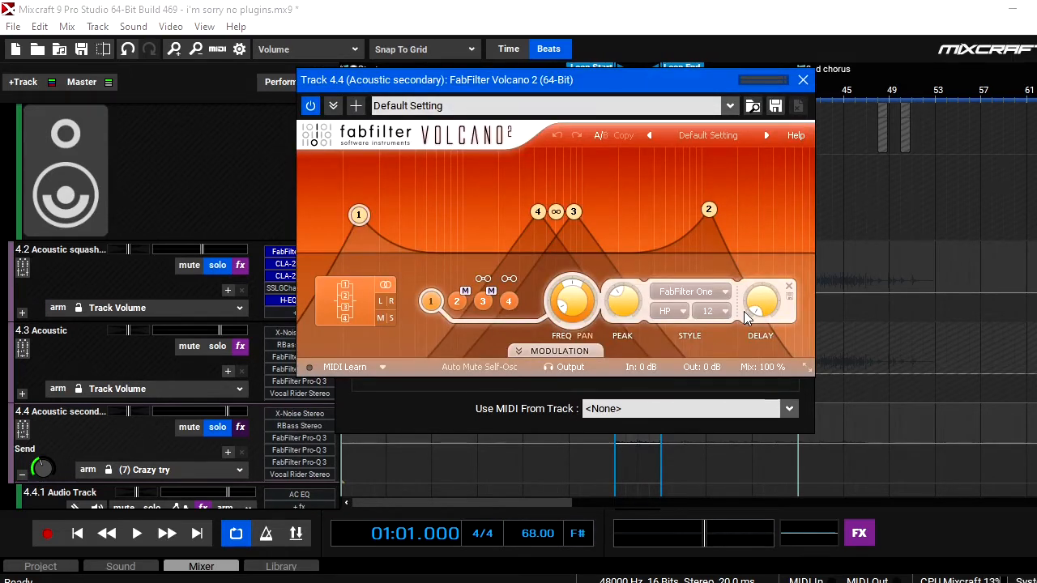
pyautogui.click(803, 80)
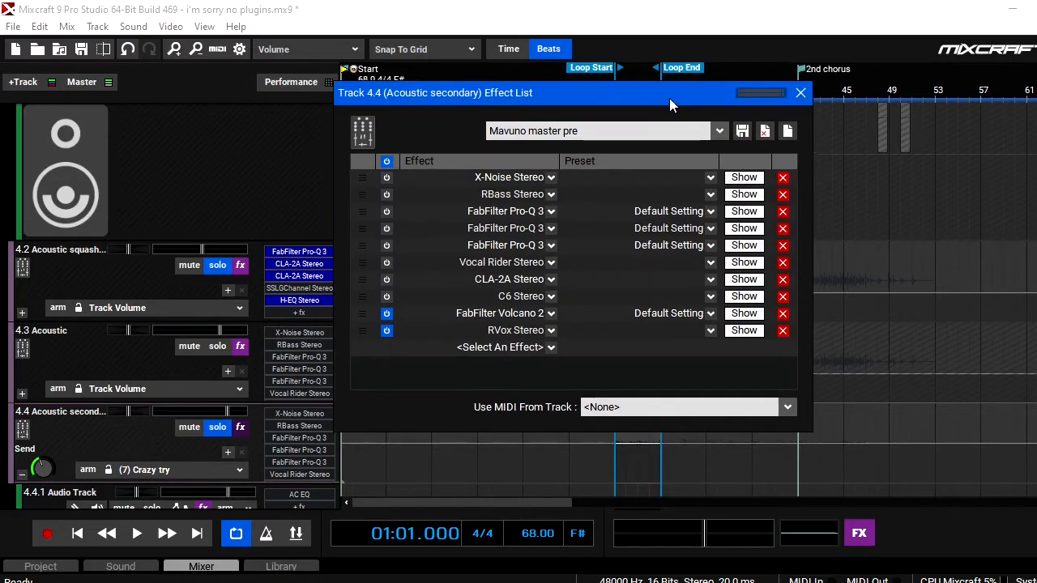
pyautogui.moveTo(669, 98); pyautogui.dragTo(777, 94)
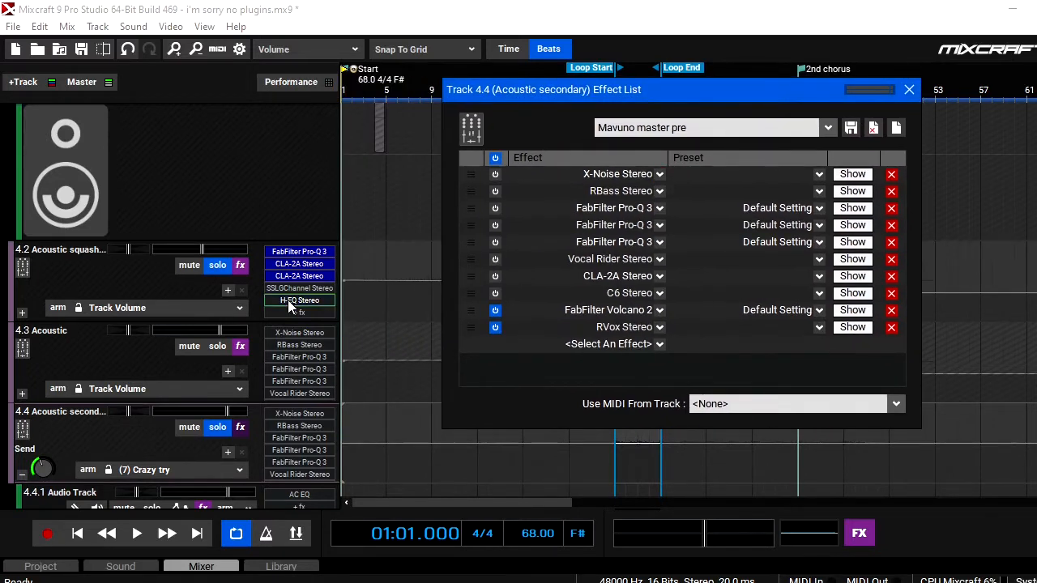
pyautogui.click(217, 426)
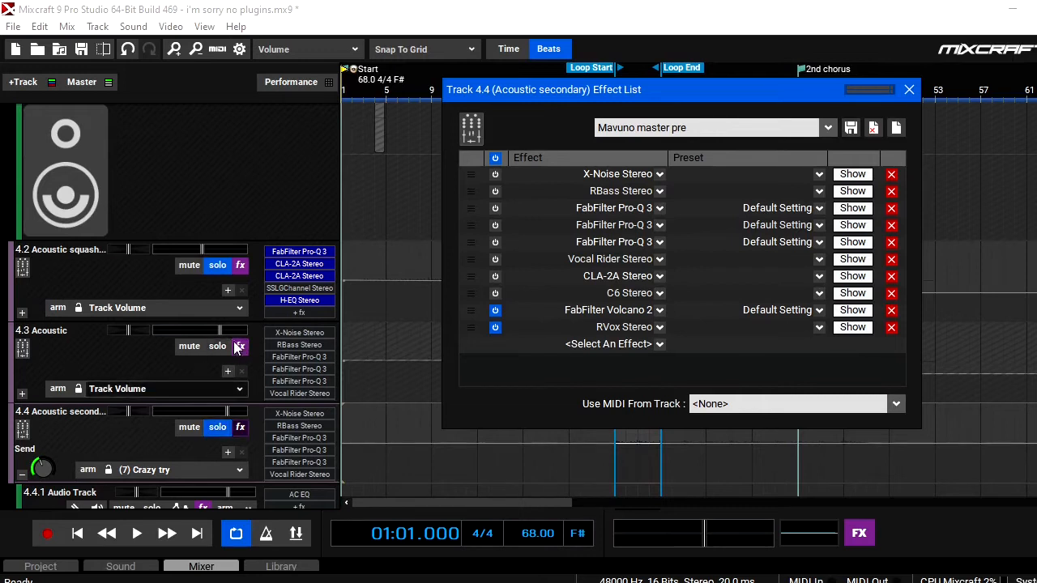
# Compare the loop with FabFilter Volcano 2 off and on while the Acoustic squashed and Acoustic secondary tracks are both soloed
pyautogui.click(217, 267)
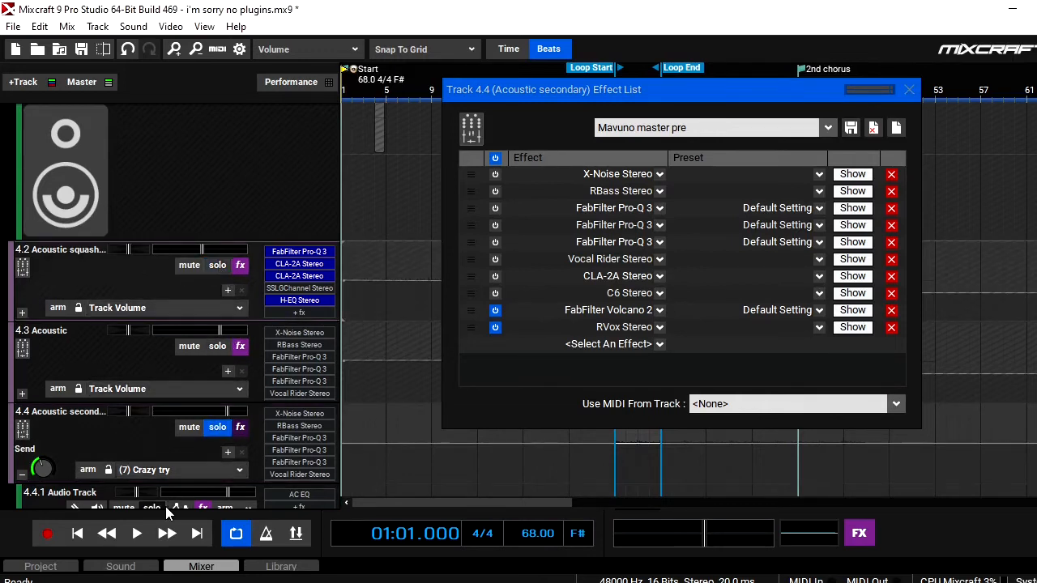
pyautogui.click(217, 265)
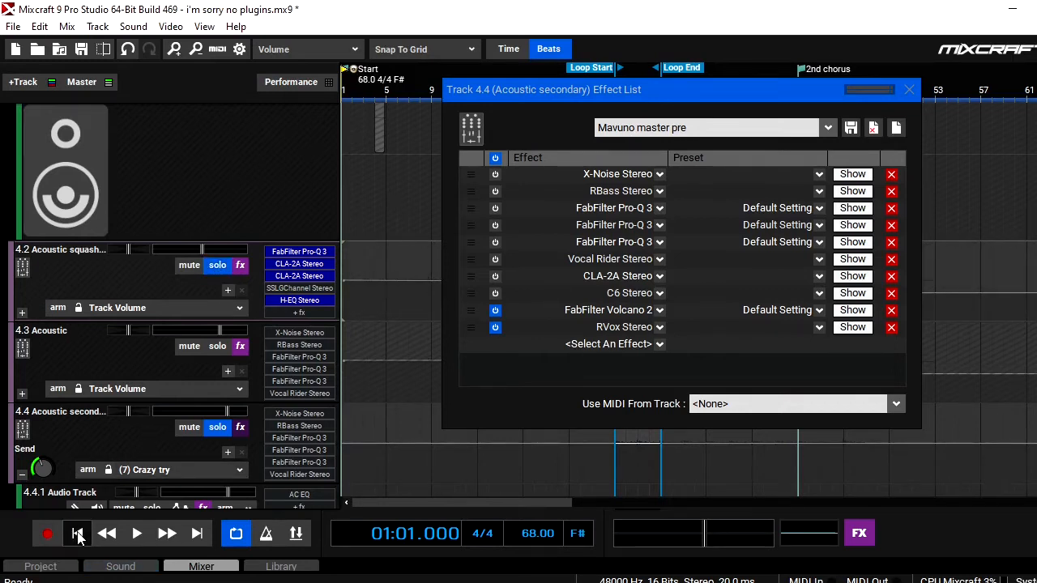
pyautogui.click(495, 310)
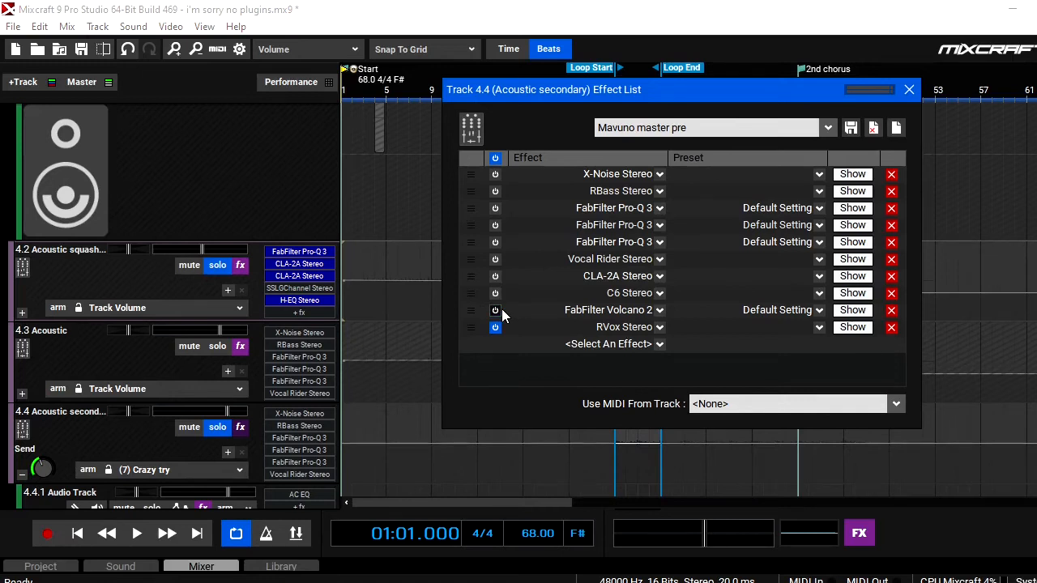
pyautogui.click(82, 536)
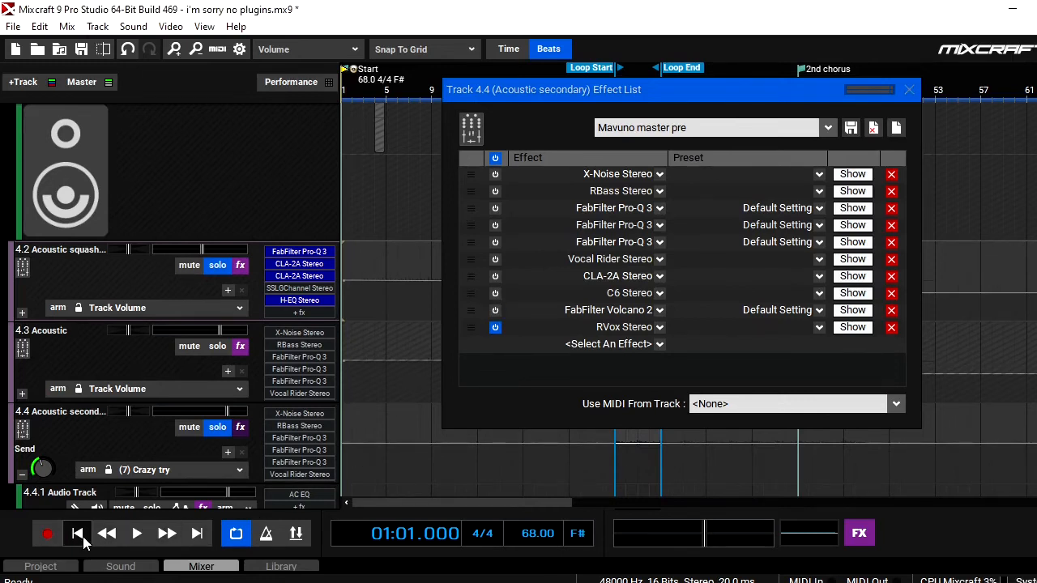
pyautogui.click(135, 536)
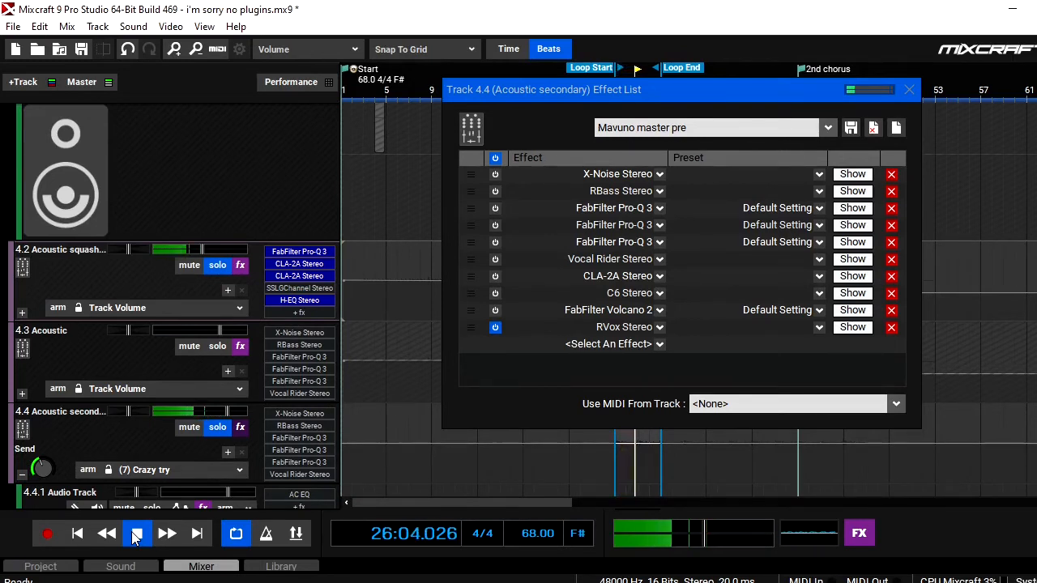
pyautogui.click(133, 533)
pyautogui.click(78, 533)
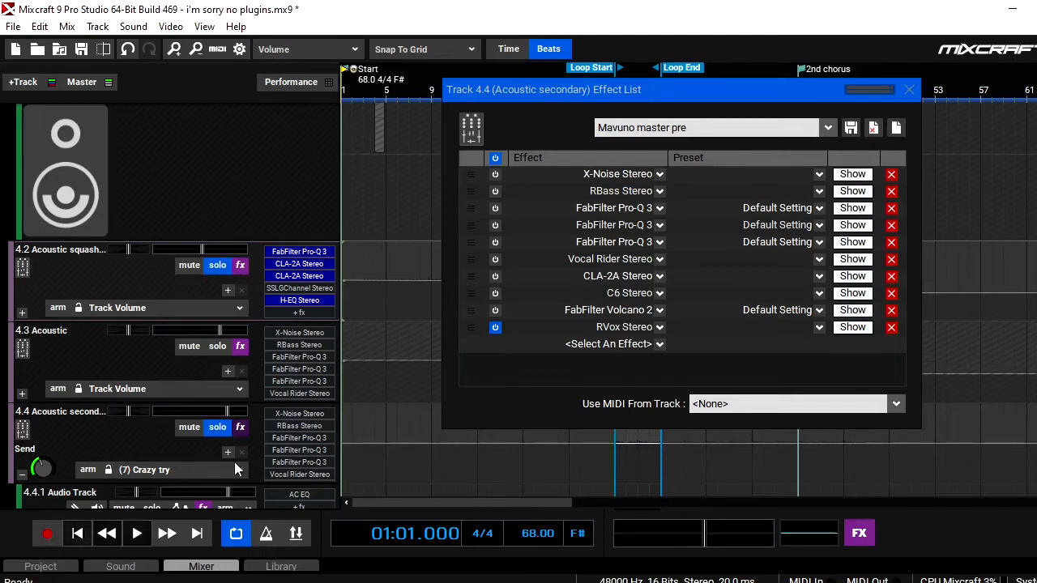
pyautogui.click(494, 310)
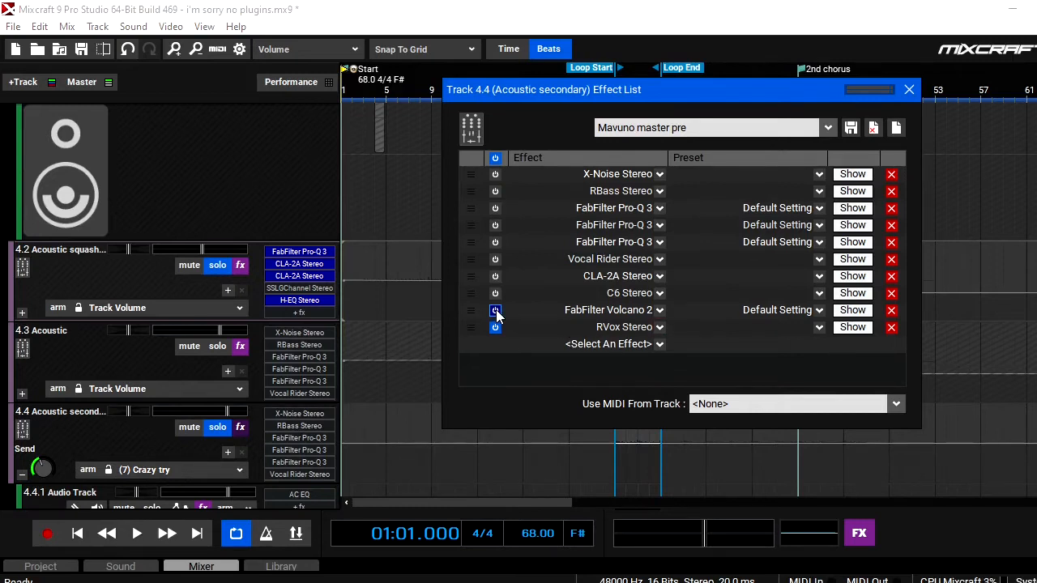
pyautogui.click(84, 537)
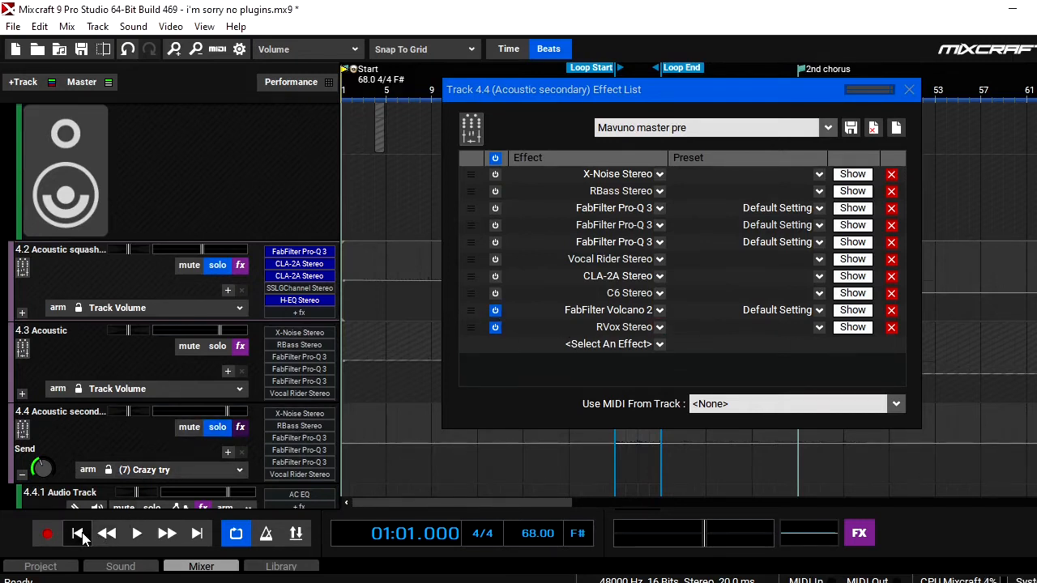
pyautogui.press('space')
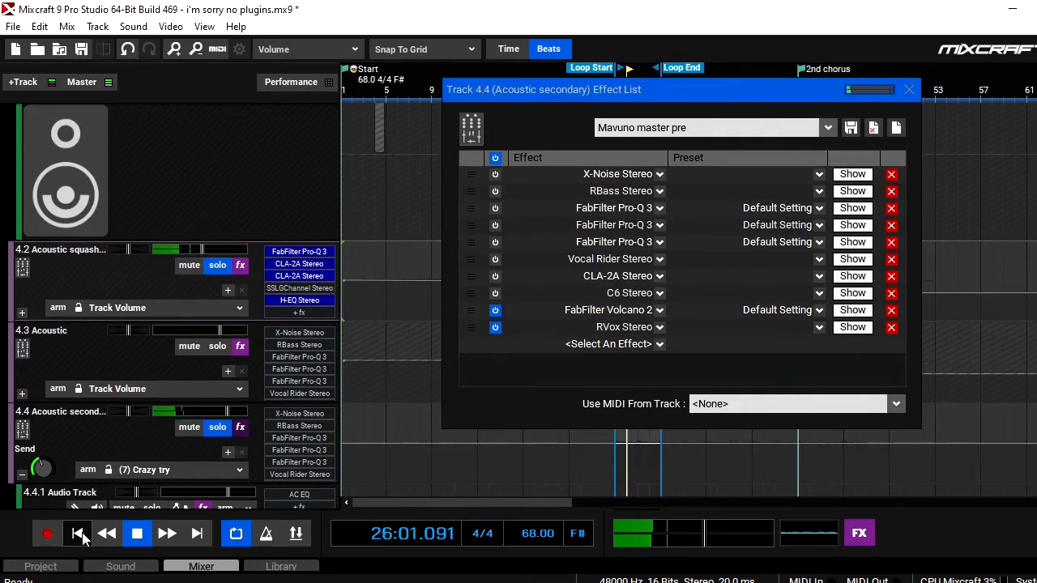
pyautogui.click(127, 538)
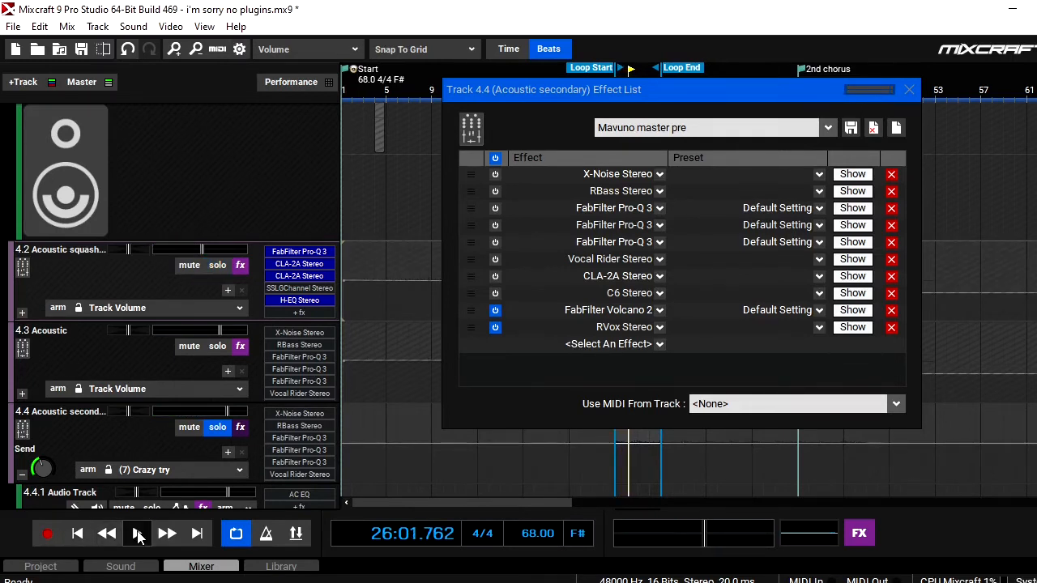
# Resume playback of the soloed Acoustic secondary track, turn on its C6 Stereo and view the plugin's settings
pyautogui.click(136, 533)
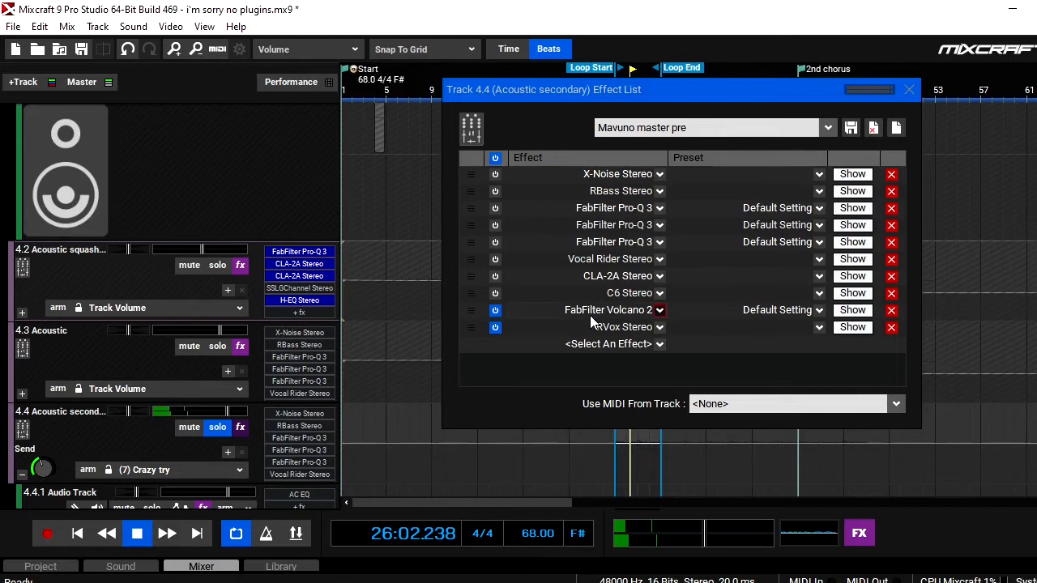
pyautogui.click(495, 292)
pyautogui.click(857, 294)
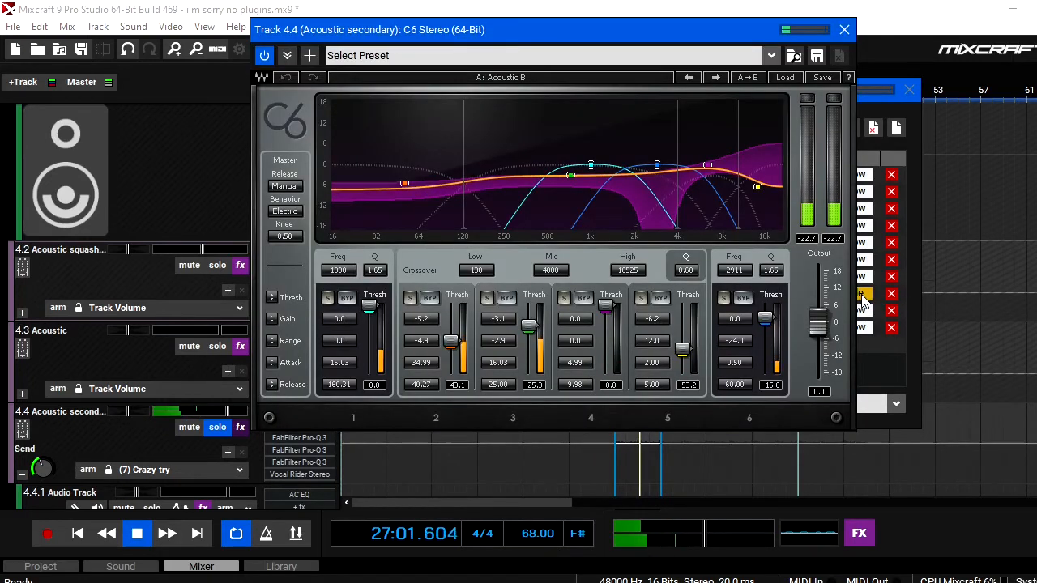
pyautogui.click(844, 29)
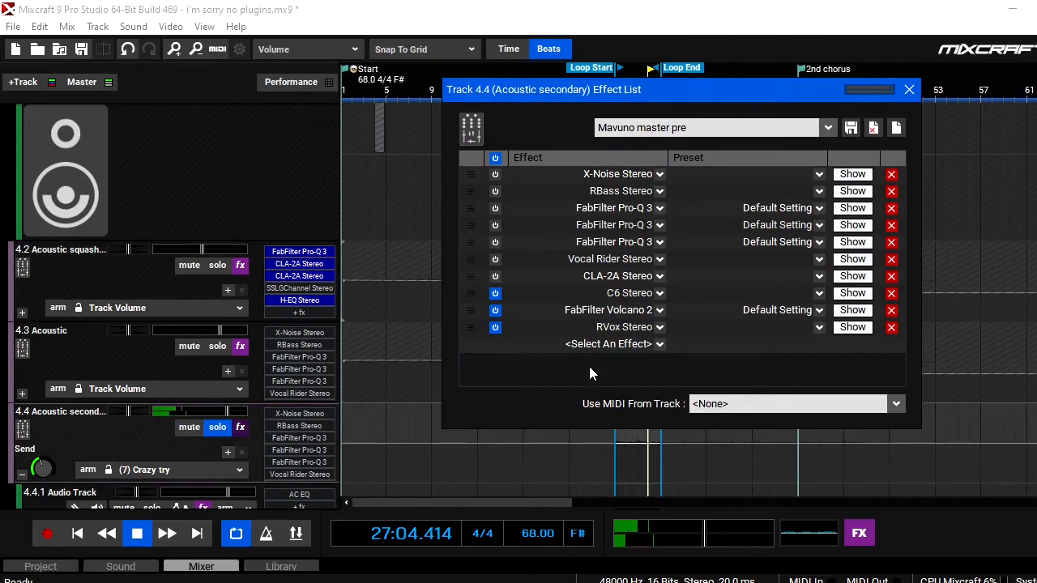
# Turn on CLA-2A, Vocal Rider, all three FabFilter Pro-Q 3 and RBass on the Acoustic secondary track and listen to the loop
pyautogui.click(494, 277)
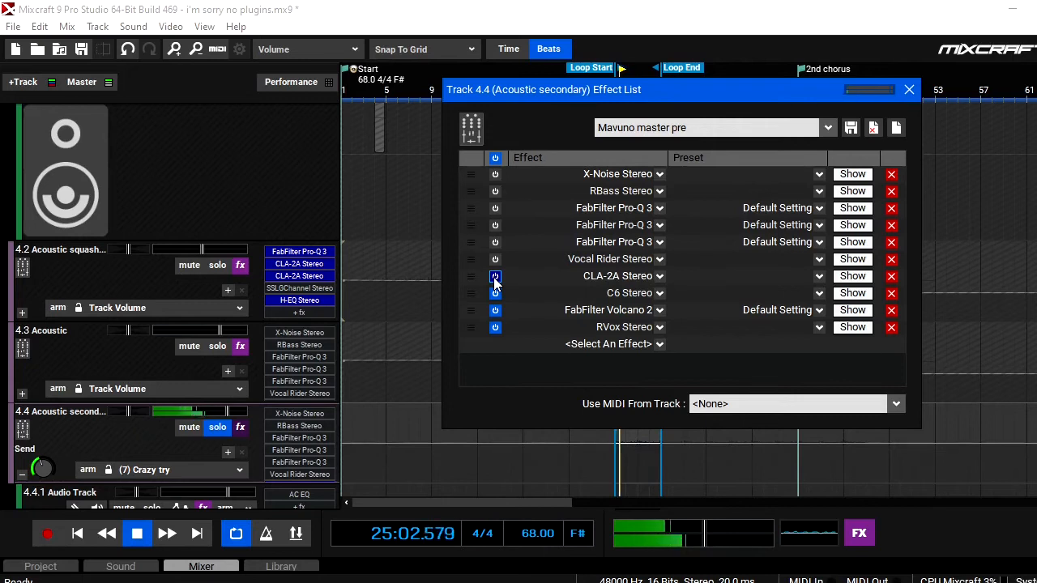
pyautogui.click(495, 259)
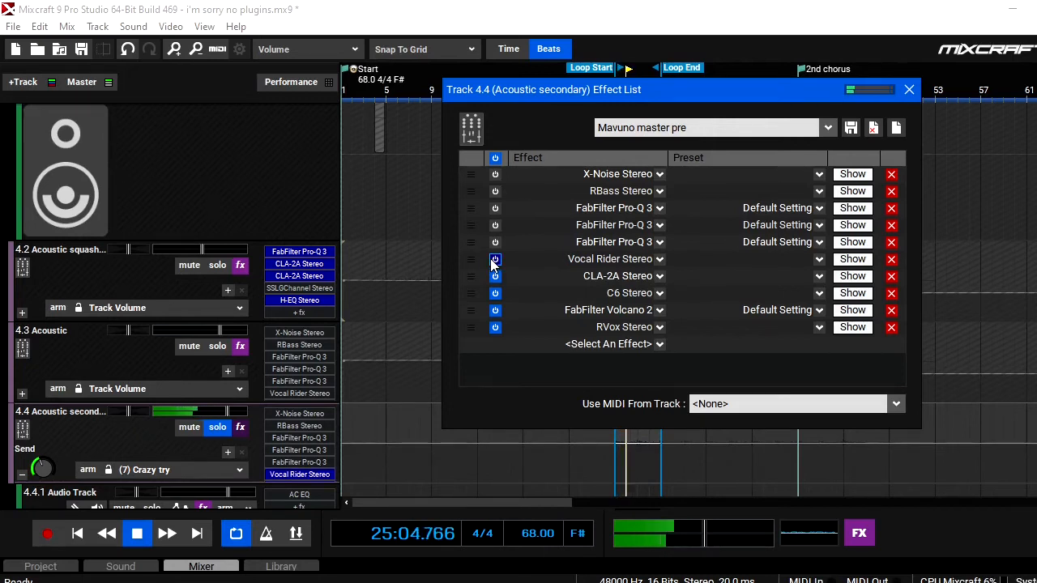
pyautogui.click(495, 242)
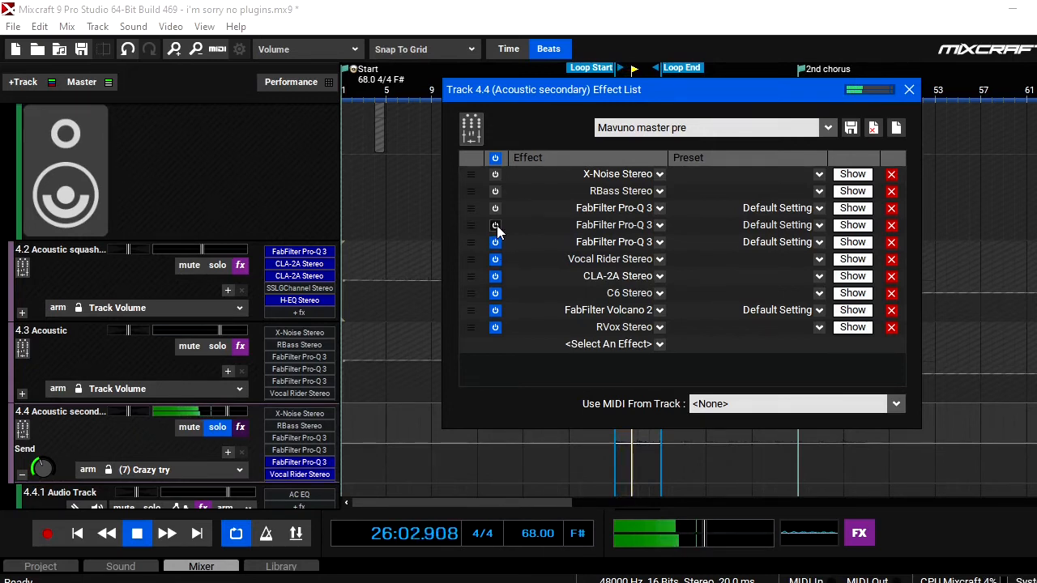
pyautogui.click(496, 225)
pyautogui.click(496, 208)
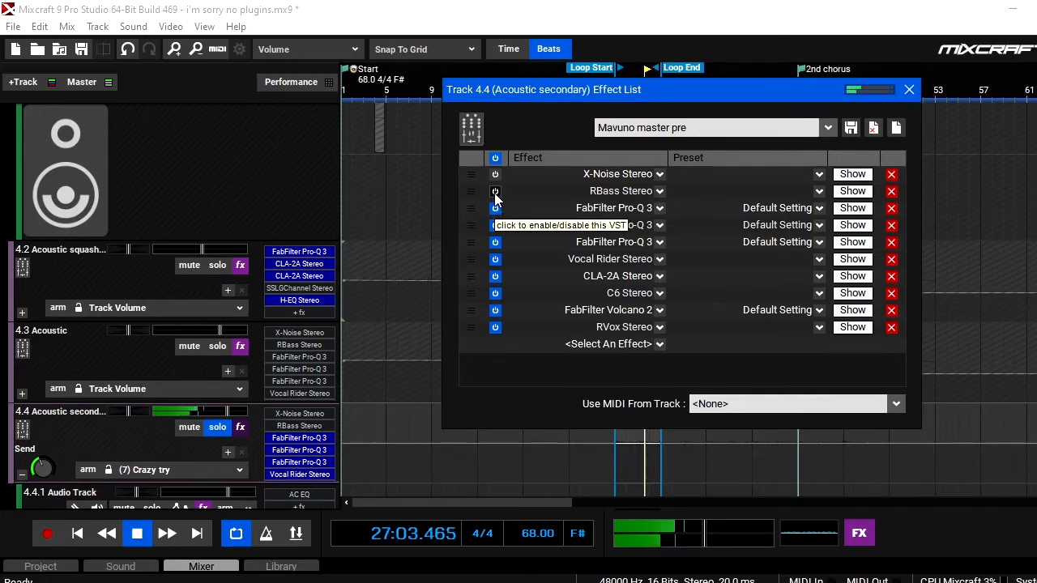
pyautogui.click(495, 192)
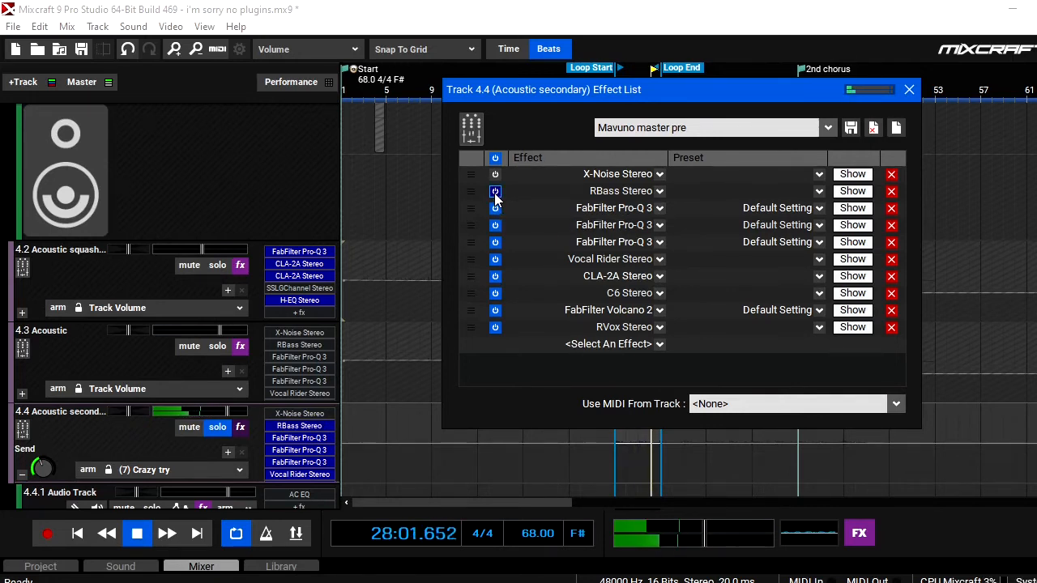
pyautogui.click(138, 533)
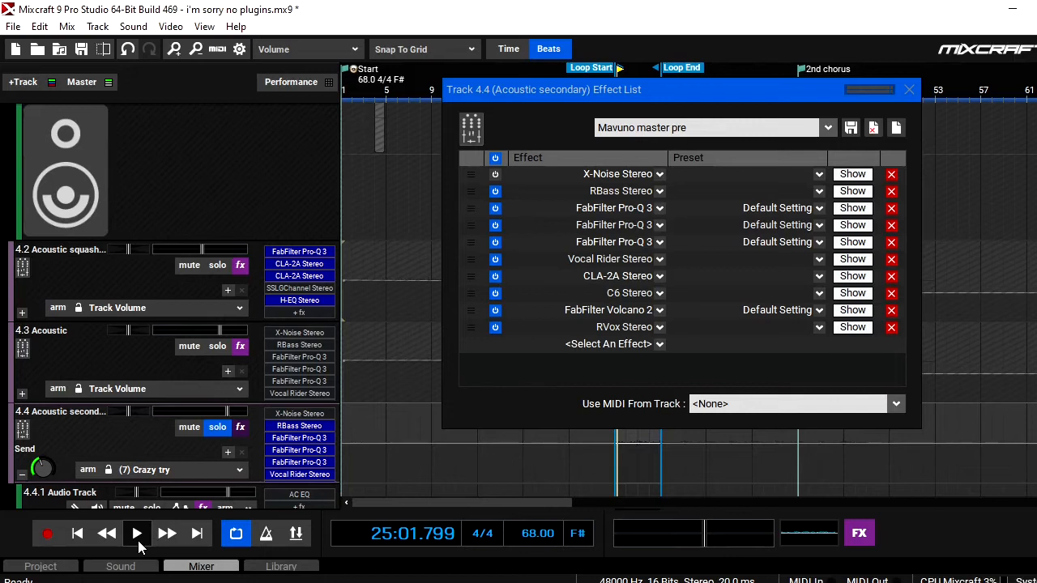
pyautogui.click(137, 547)
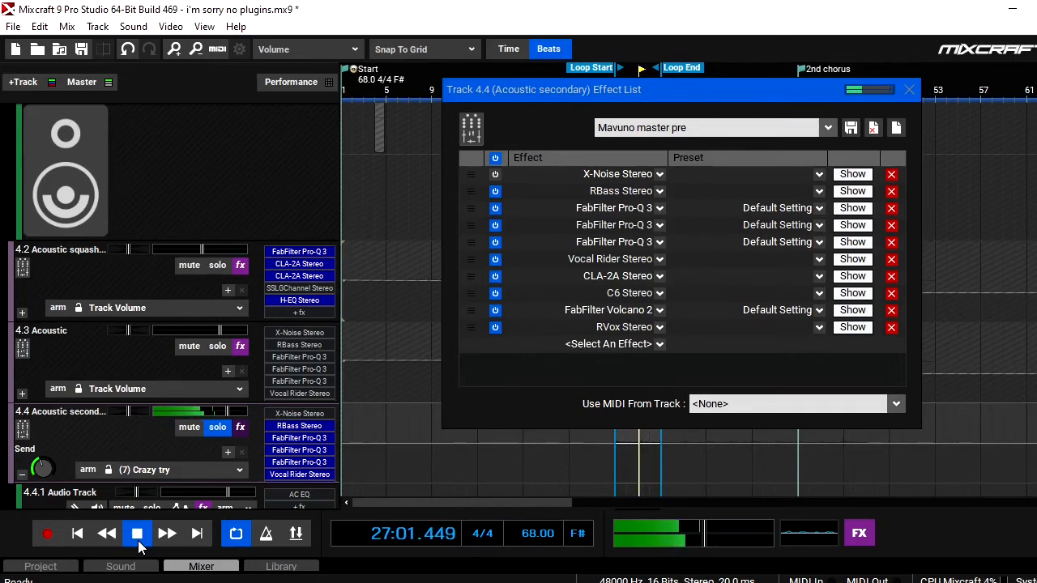
pyautogui.click(138, 534)
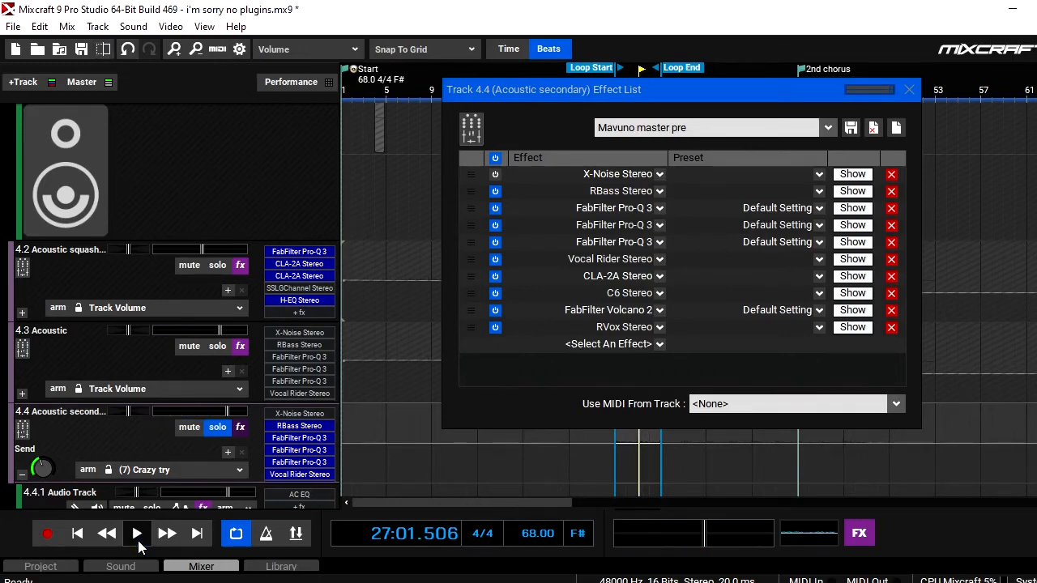
# Show X-Noise Stereo on the Acoustic secondary track and turn it on
pyautogui.click(837, 177)
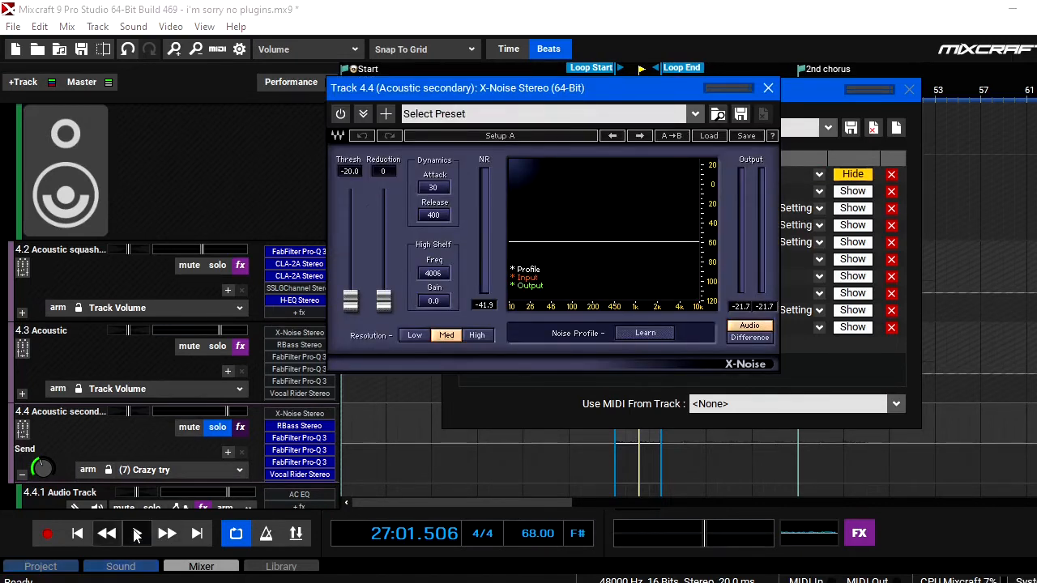
pyautogui.click(136, 536)
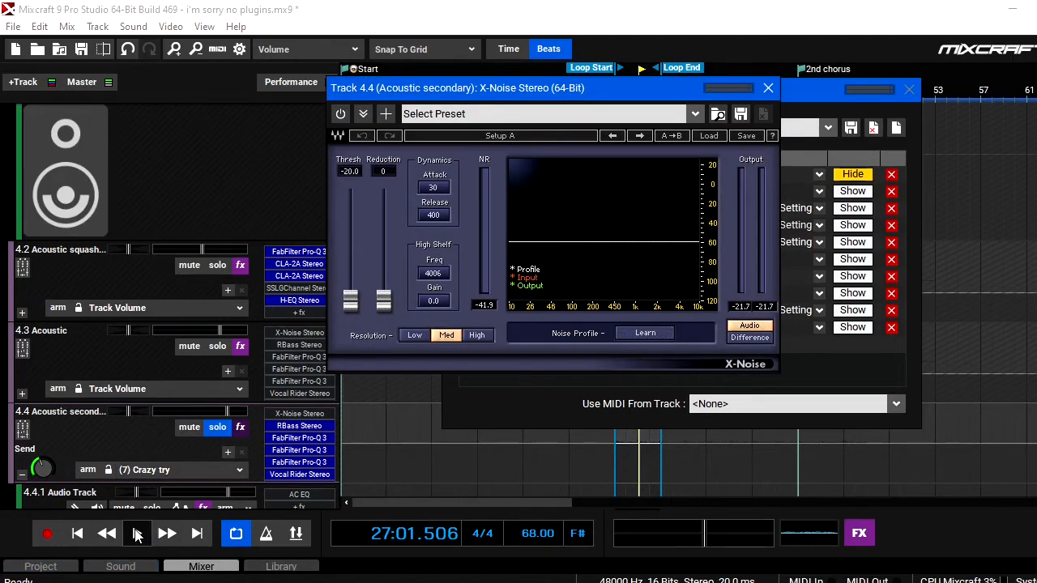
pyautogui.click(341, 115)
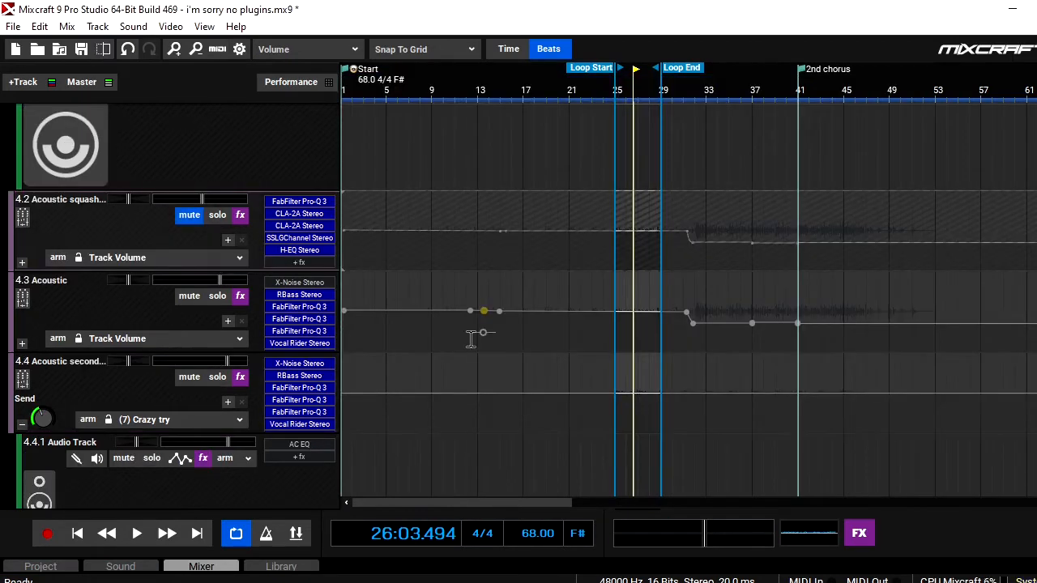
# Unmute the Acoustic squashed track and try the phase invert switch in its SSLGChannel Stereo
pyautogui.click(183, 218)
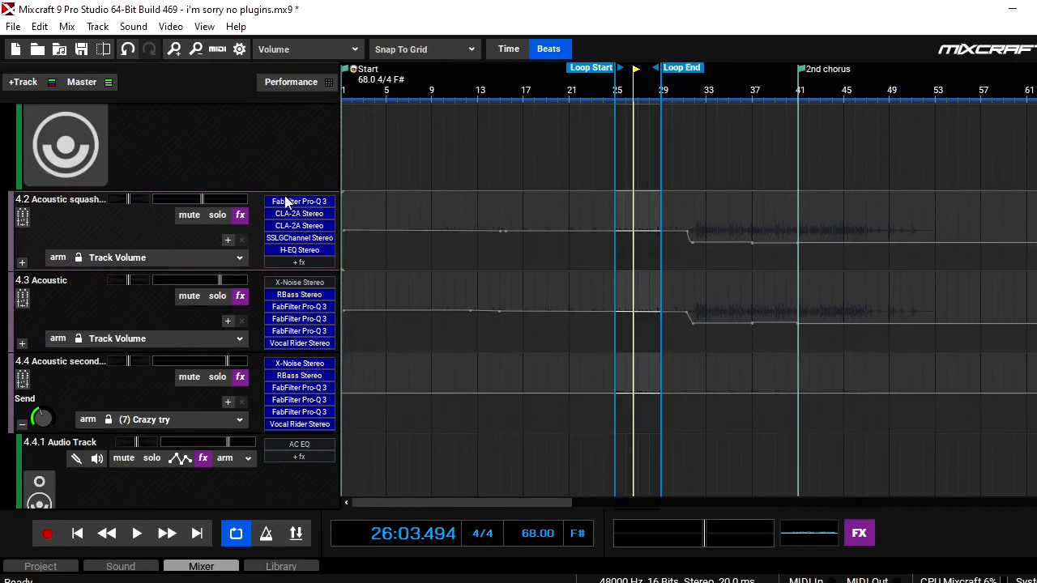
pyautogui.click(300, 238)
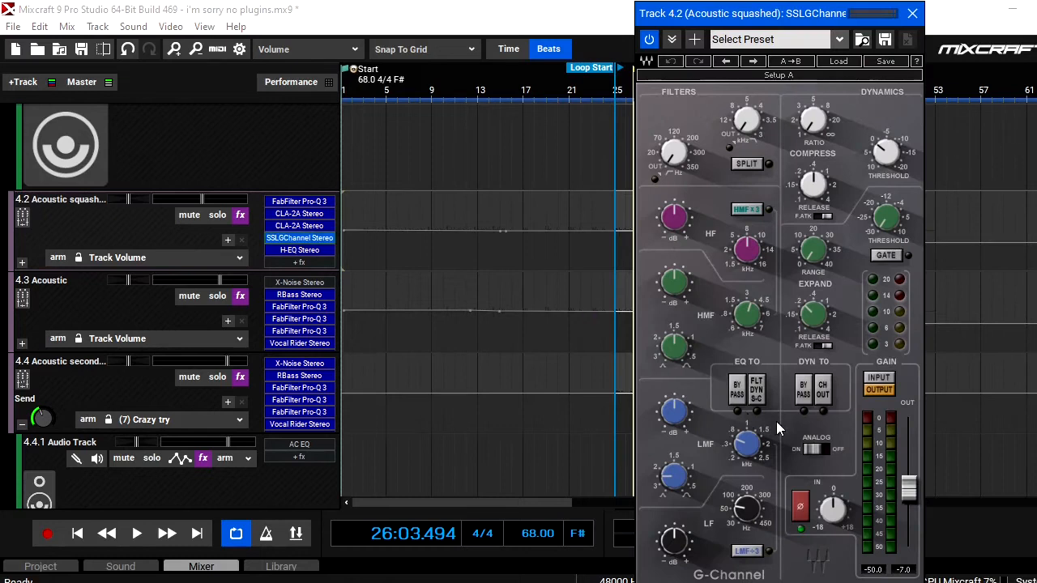
pyautogui.click(801, 515)
pyautogui.click(912, 13)
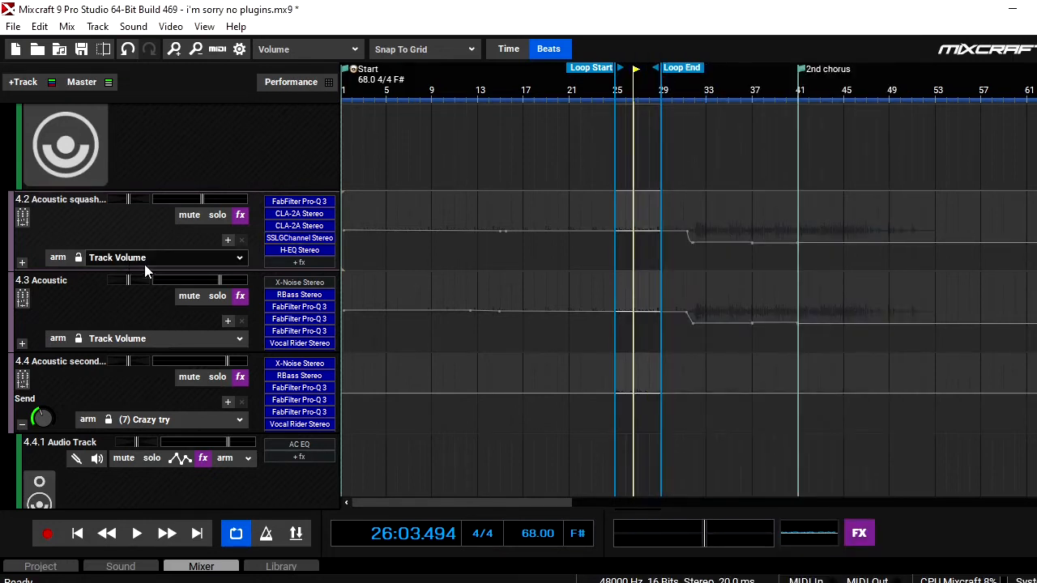
# Listen briefly to the loop with the Acoustic track soloed, then release its solo
pyautogui.click(217, 295)
pyautogui.press('space')
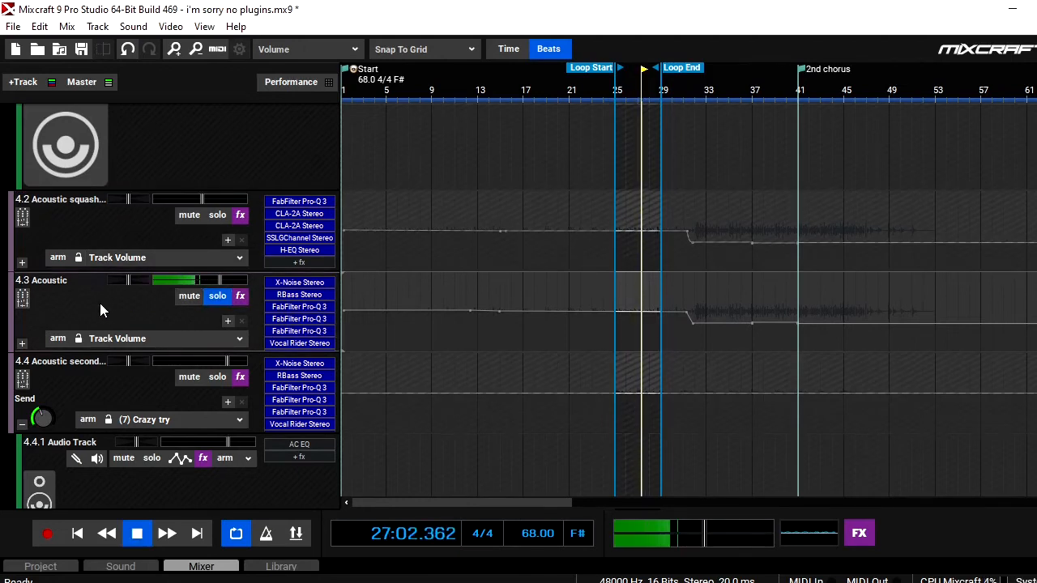
pyautogui.press('space')
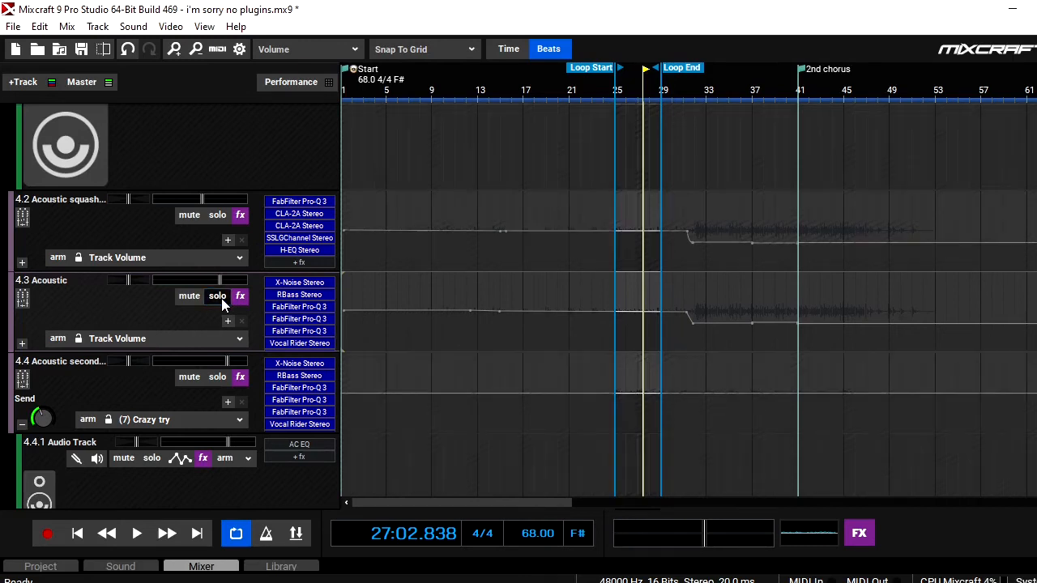
pyautogui.click(221, 298)
# Play the soloed Acoustic squashed track with SSLGChannel Stereo bypassed, and turn the plugin back on
pyautogui.click(218, 216)
pyautogui.click(267, 238)
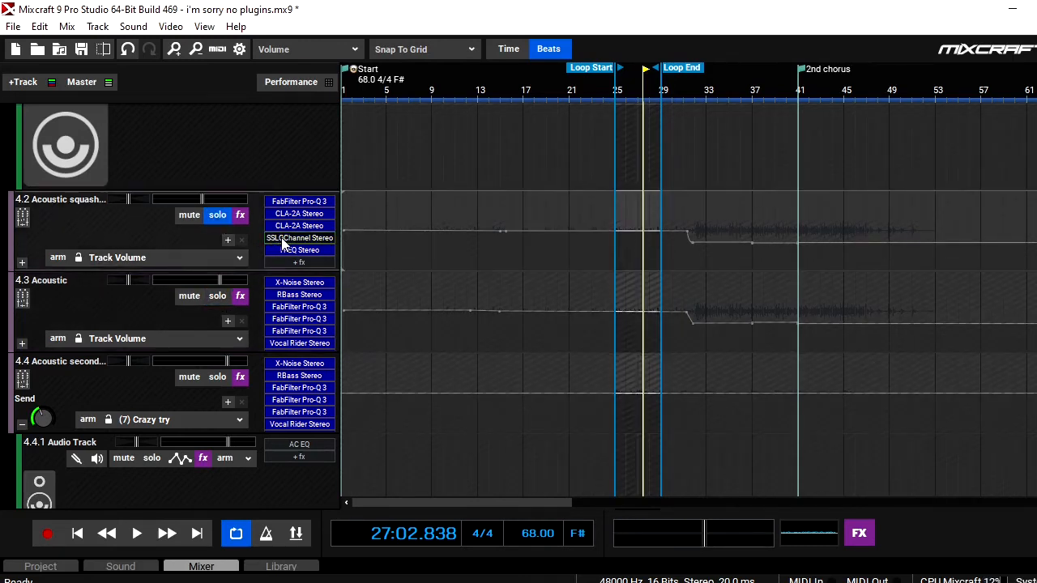
pyautogui.click(649, 39)
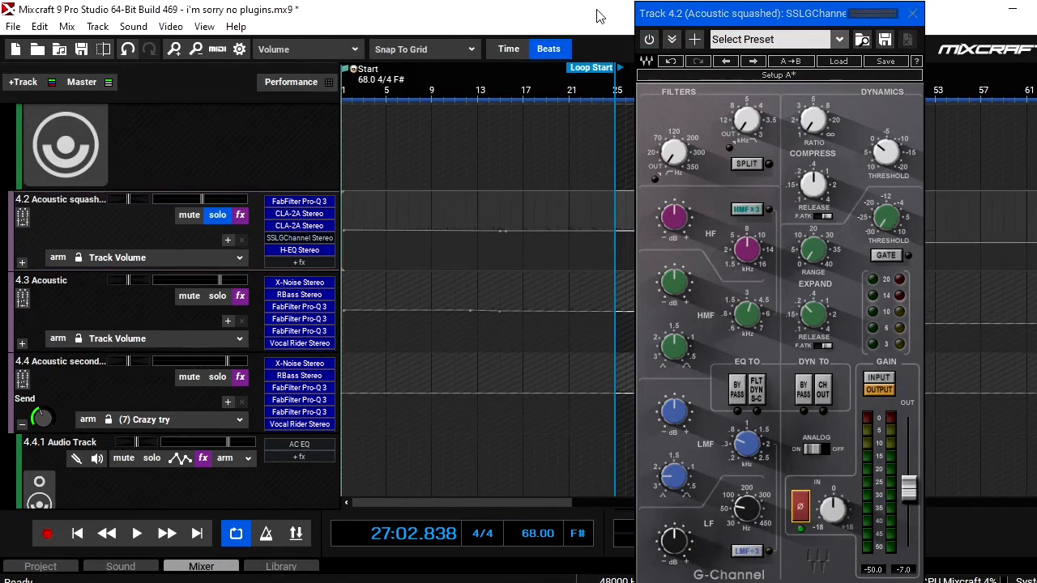
pyautogui.press('space')
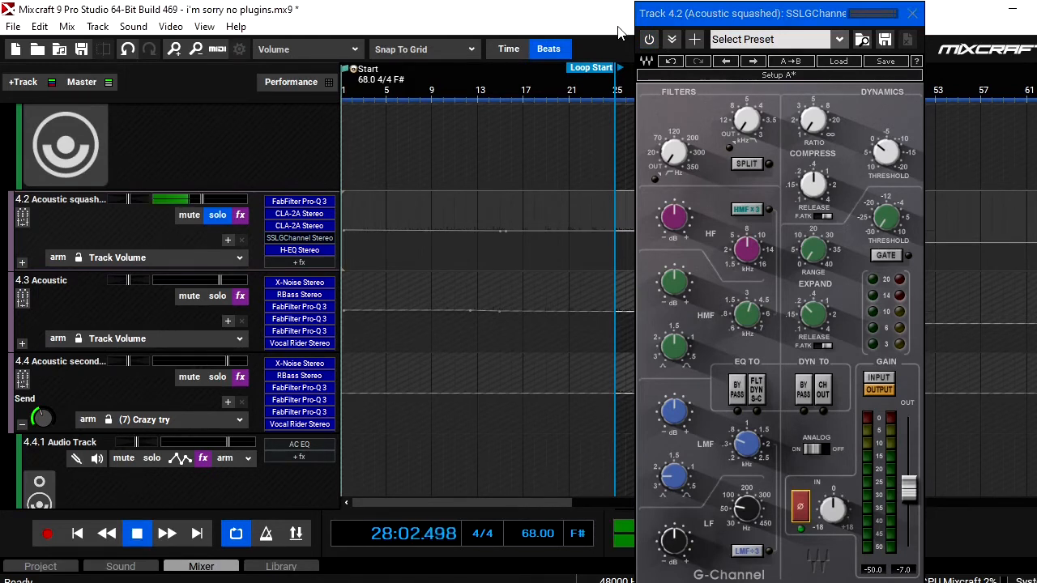
pyautogui.click(142, 536)
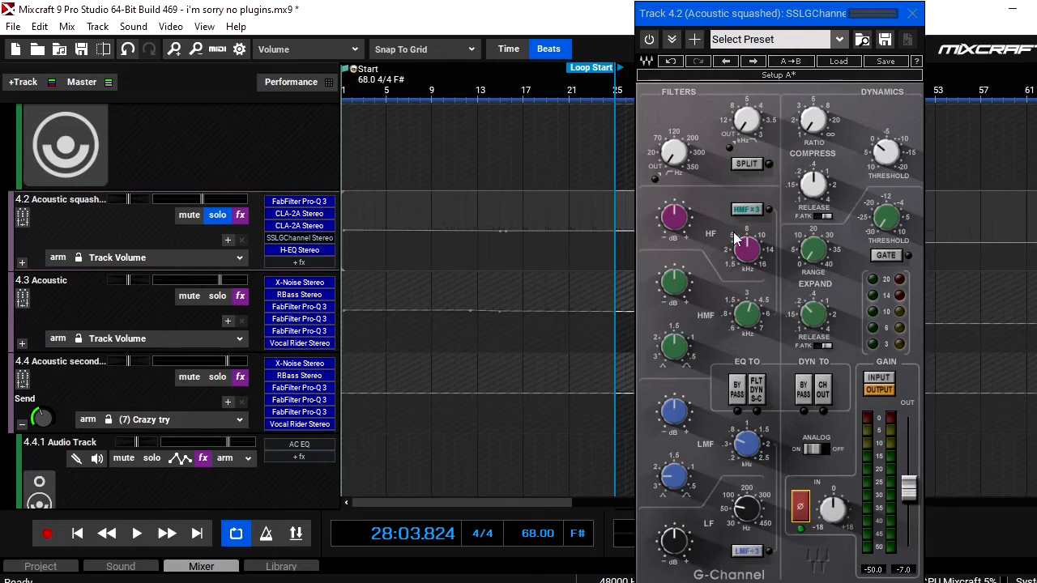
pyautogui.click(801, 509)
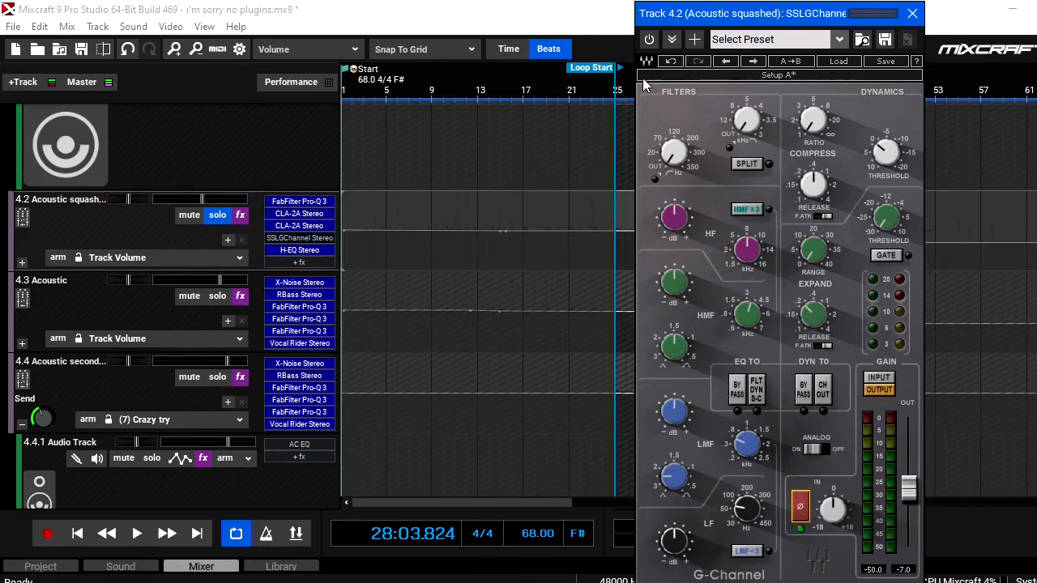
pyautogui.click(910, 15)
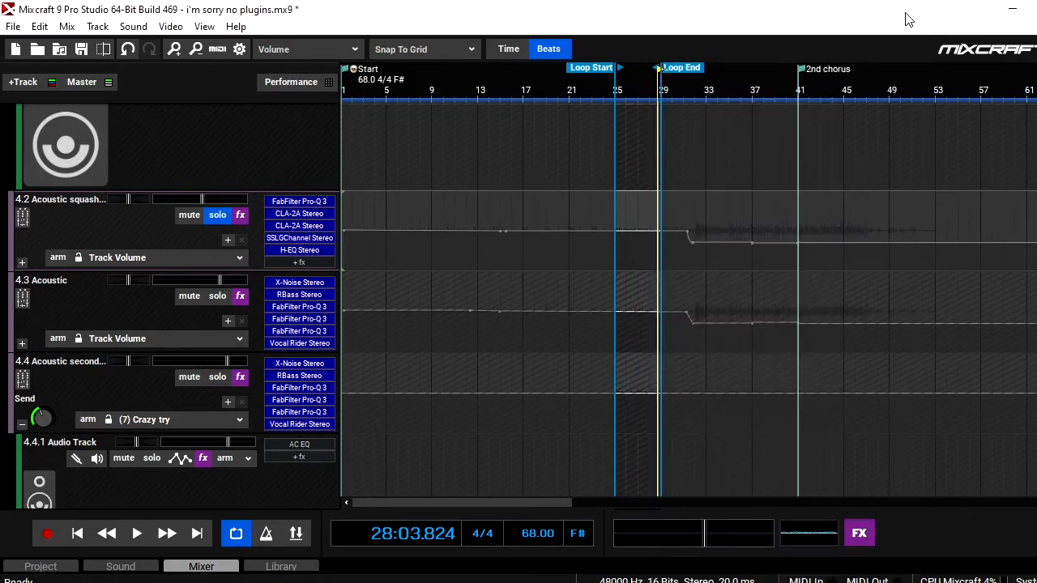
# Play the loop with Acoustic squashed soloed, add the Acoustic track to the solo and restart from the loop start
pyautogui.click(217, 214)
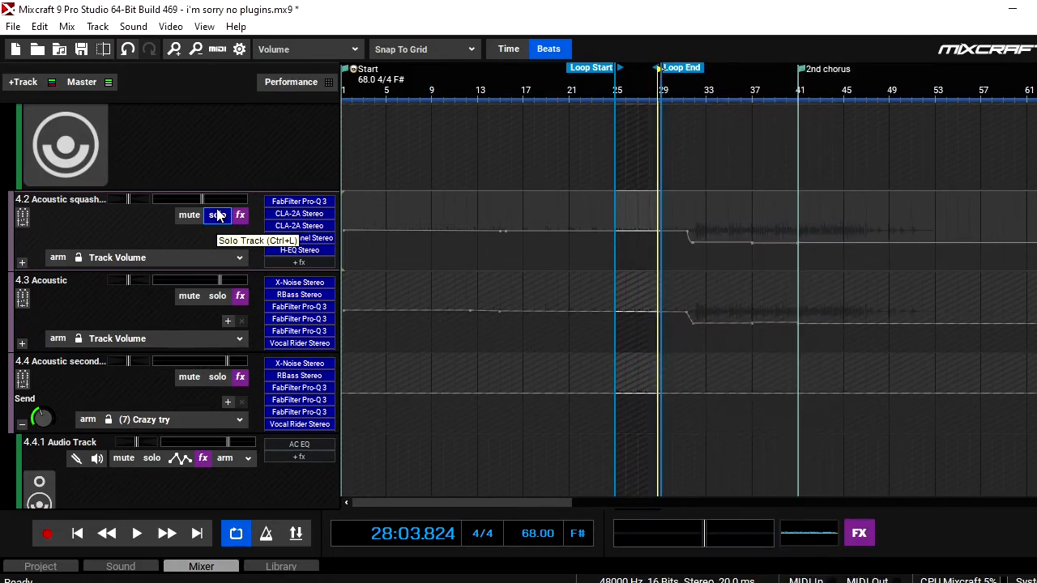
pyautogui.press('space')
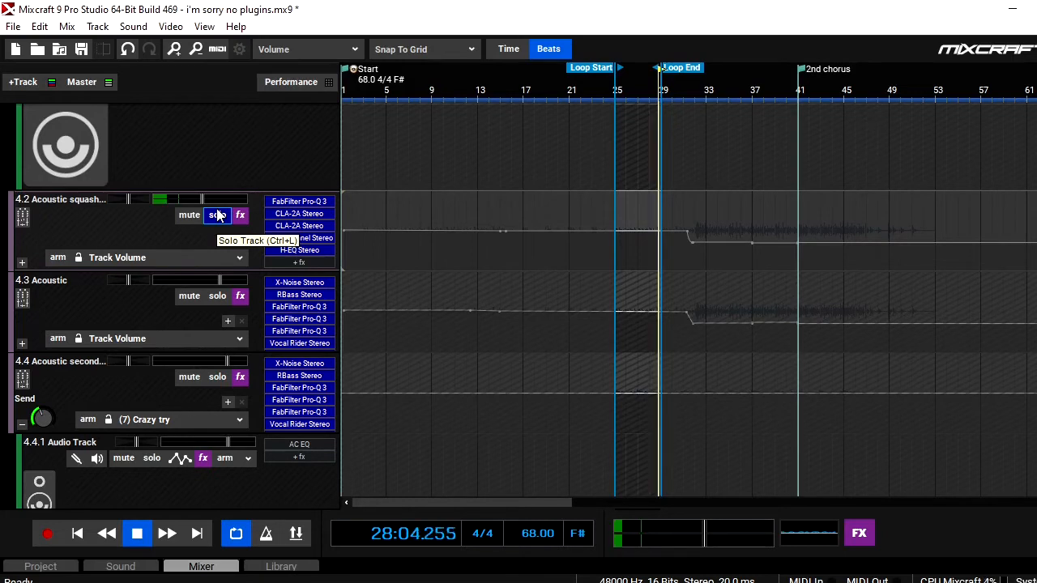
pyautogui.click(217, 215)
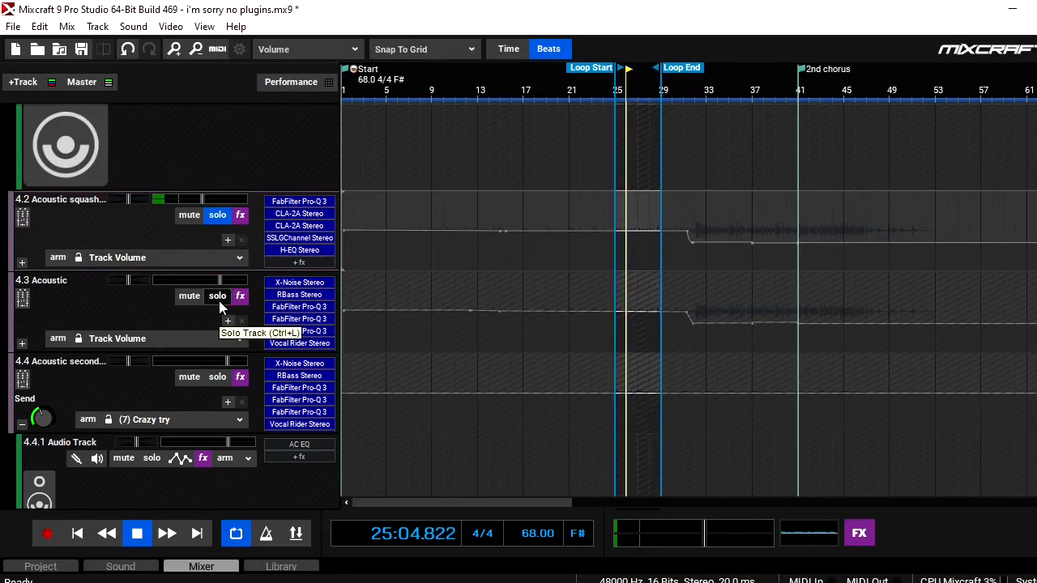
pyautogui.click(219, 300)
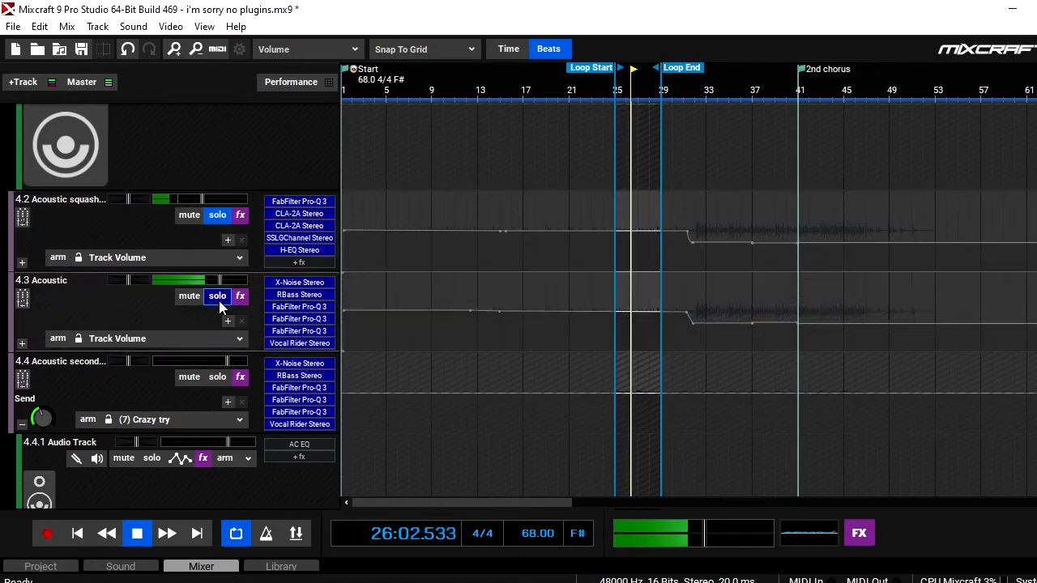
pyautogui.click(83, 537)
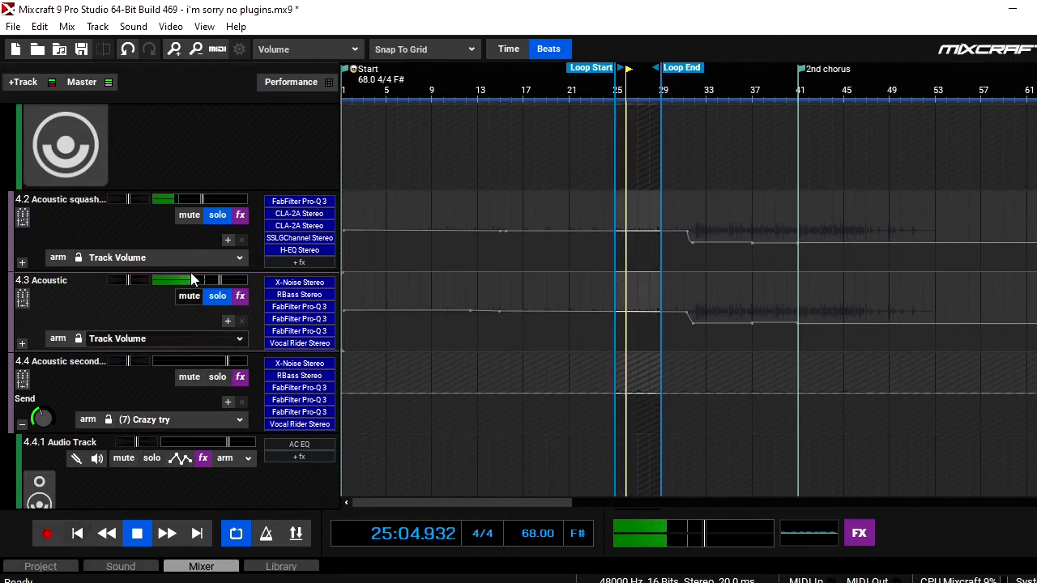
# Compare the Acoustic track without and with Acoustic squashed by releasing and restoring the squashed track's solo, then stop playback
pyautogui.click(219, 217)
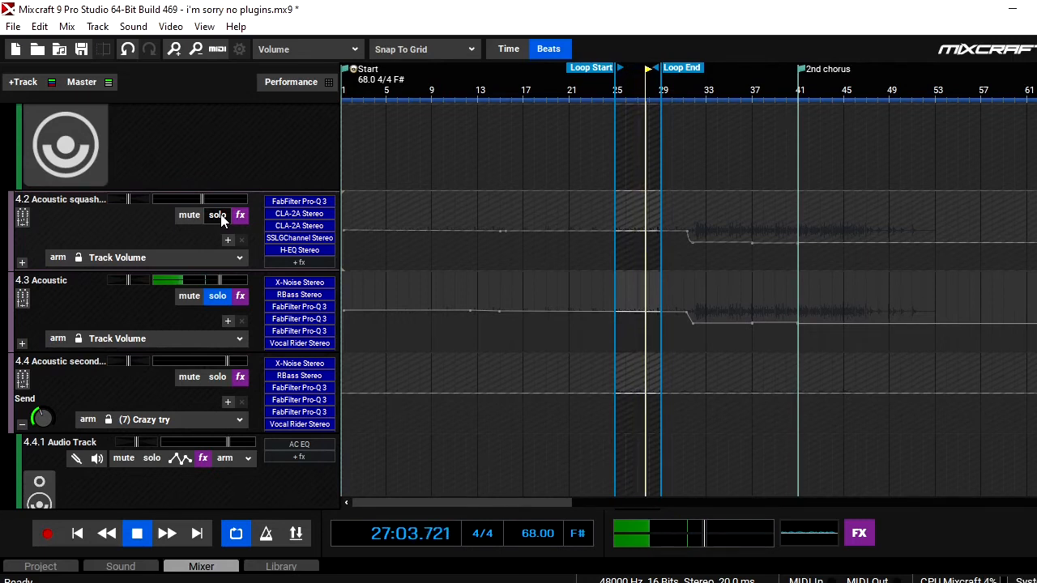
pyautogui.click(218, 216)
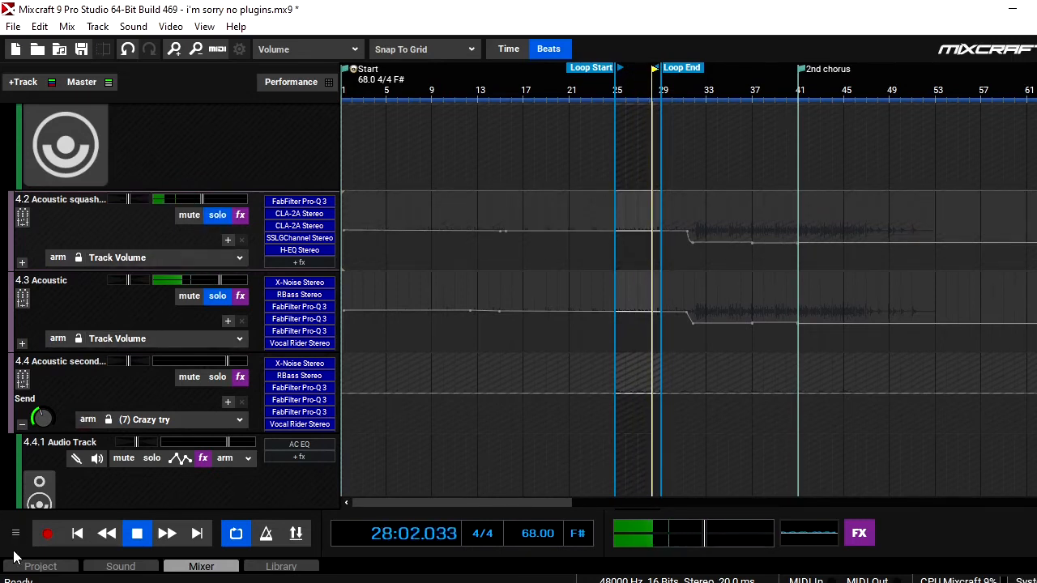
pyautogui.click(79, 533)
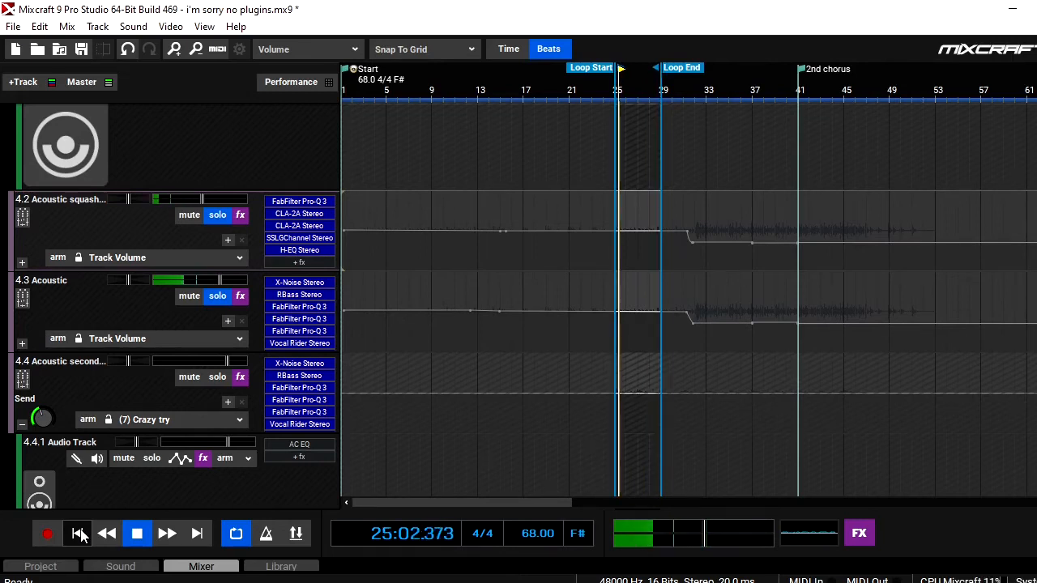
pyautogui.press('space')
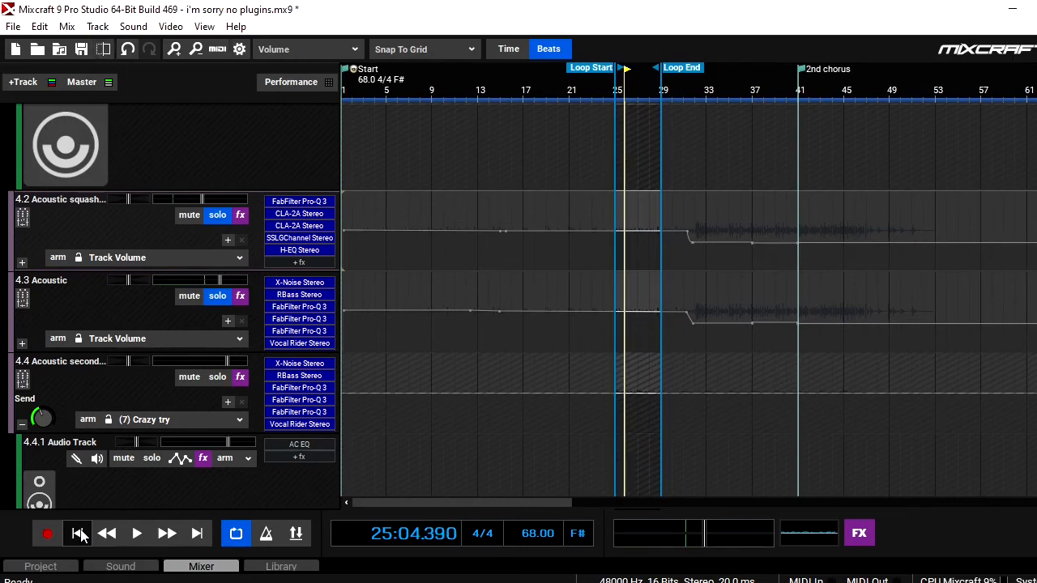
# Solo the Acoustic secondary track as well and play all three acoustic tracks together from the loop start, then stop
pyautogui.click(217, 377)
pyautogui.click(77, 536)
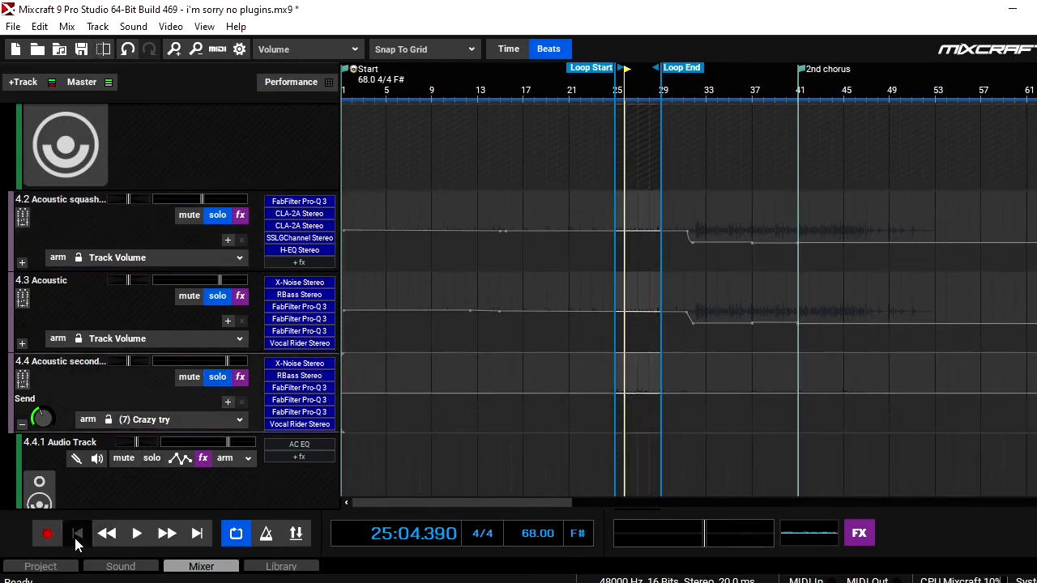
pyautogui.press('space')
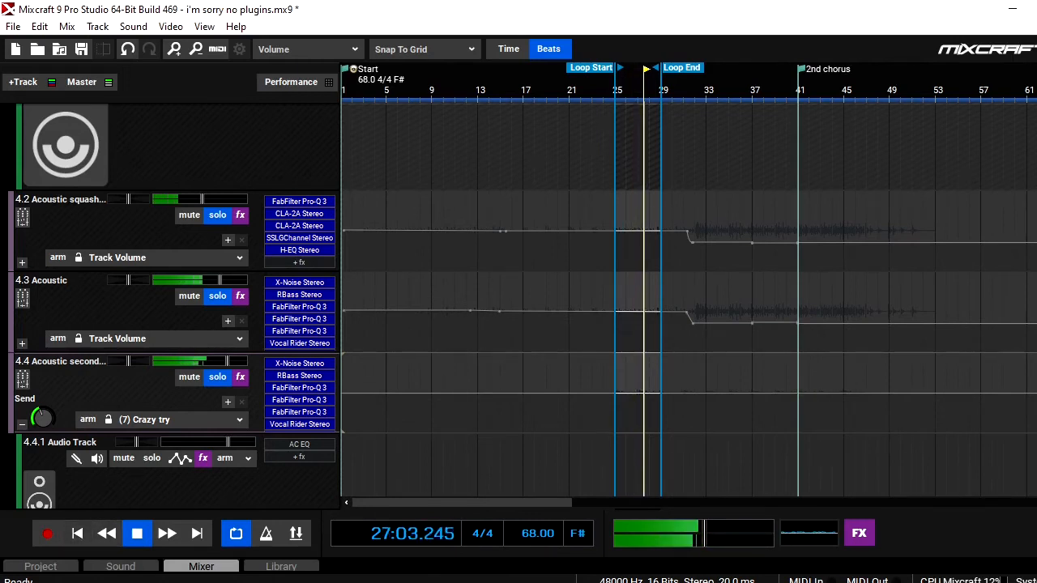
pyautogui.scroll(1, 518, 300)
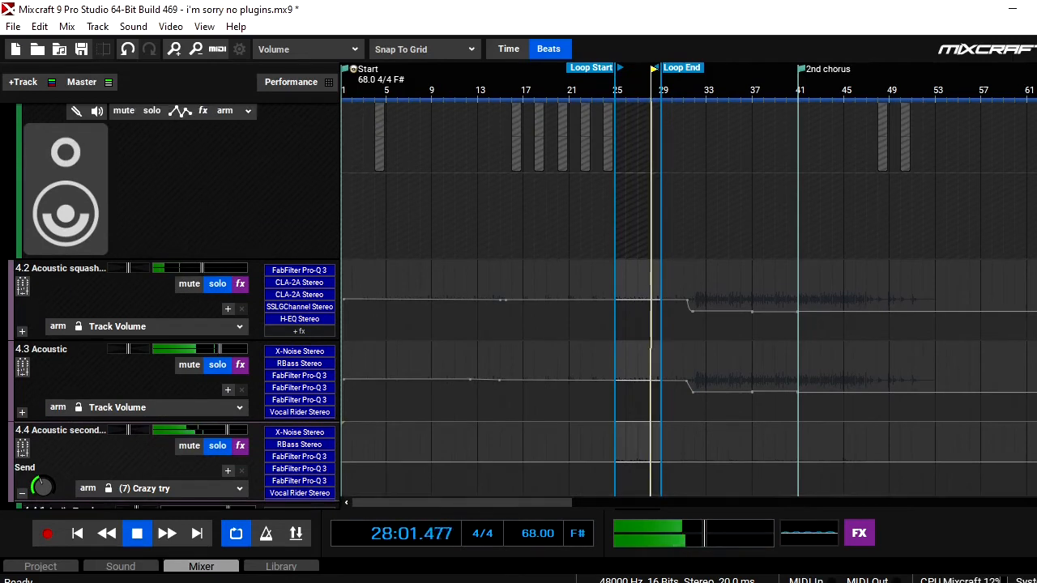
pyautogui.scroll(-1, 518, 300)
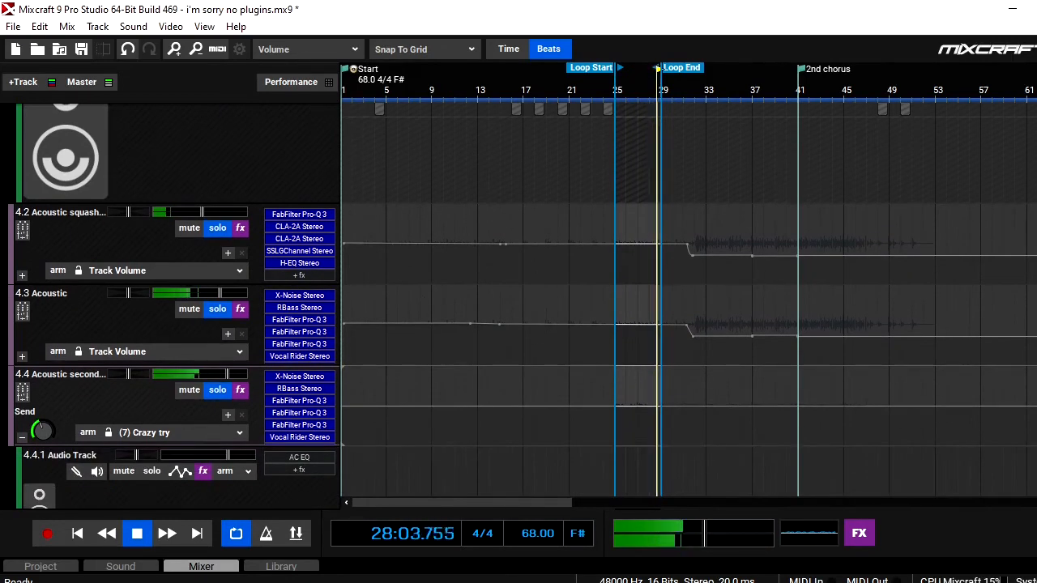
pyautogui.press('space')
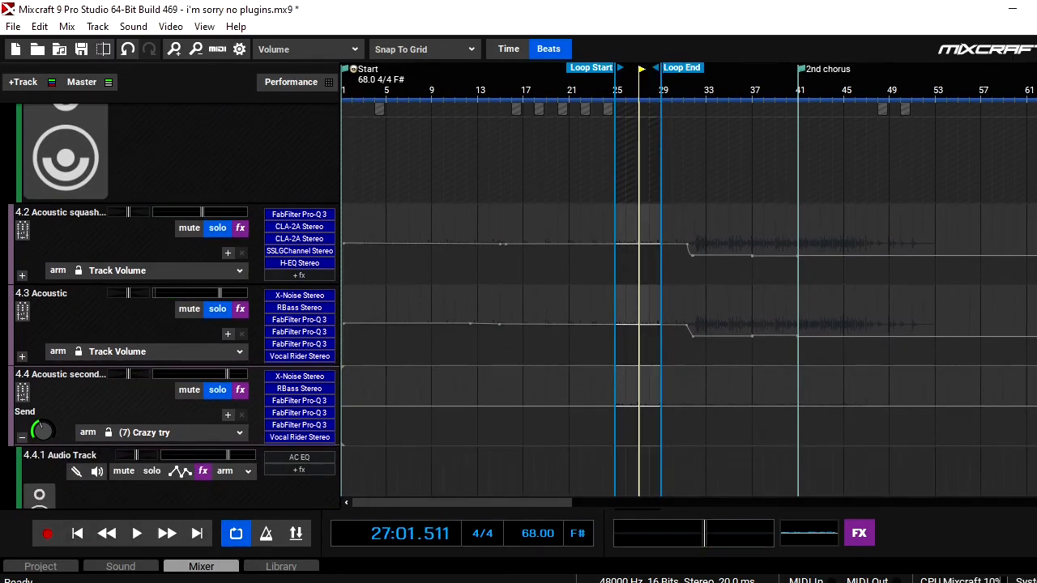
# Open the effect list of the All Guitars track
pyautogui.scroll(2, 518, 306)
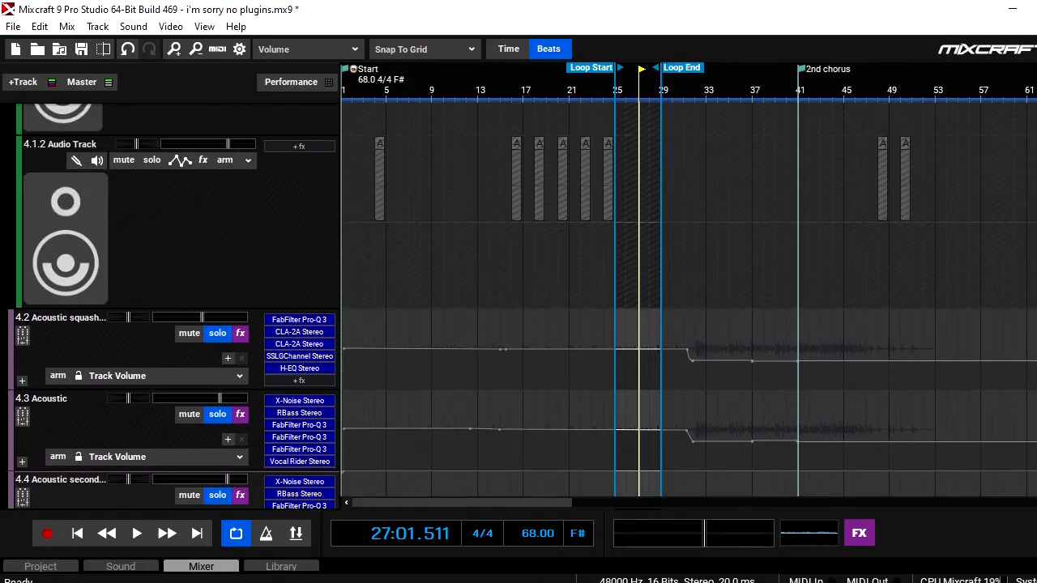
pyautogui.scroll(-1, 518, 299)
pyautogui.scroll(4, 518, 300)
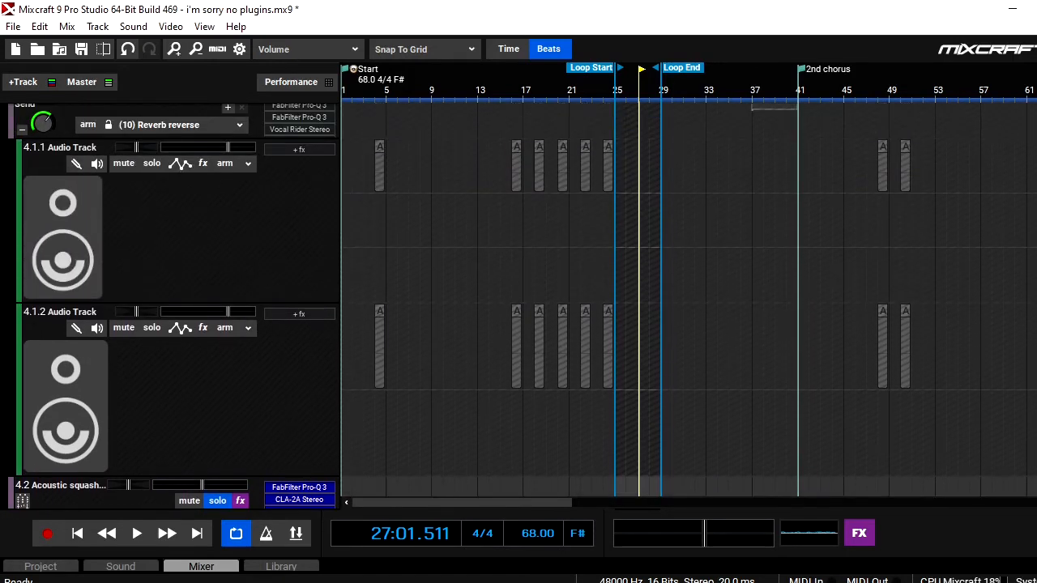
pyautogui.scroll(4, 518, 300)
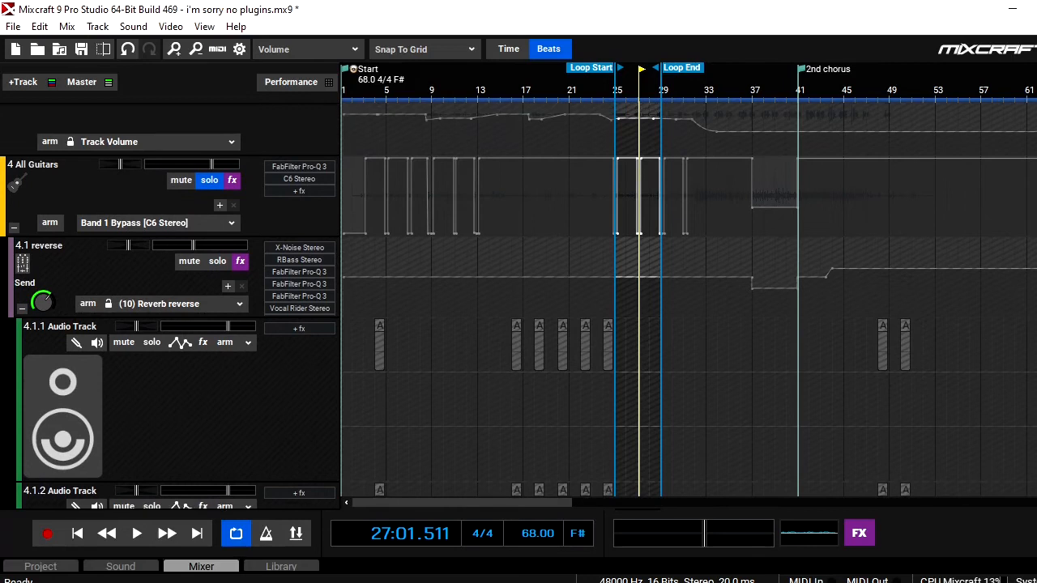
pyautogui.scroll(1, 518, 300)
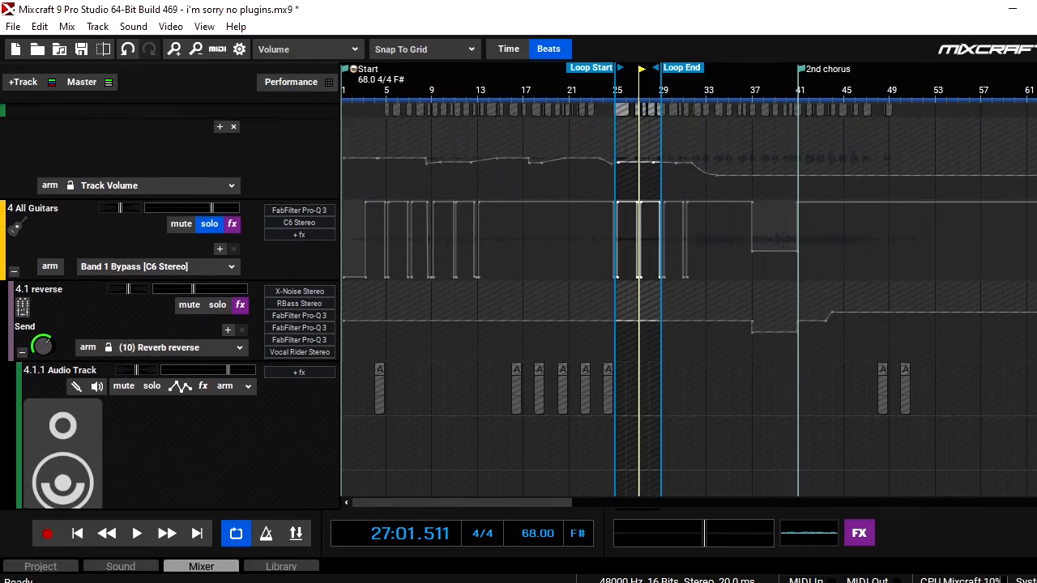
pyautogui.scroll(-1, 519, 299)
pyautogui.scroll(3, 519, 299)
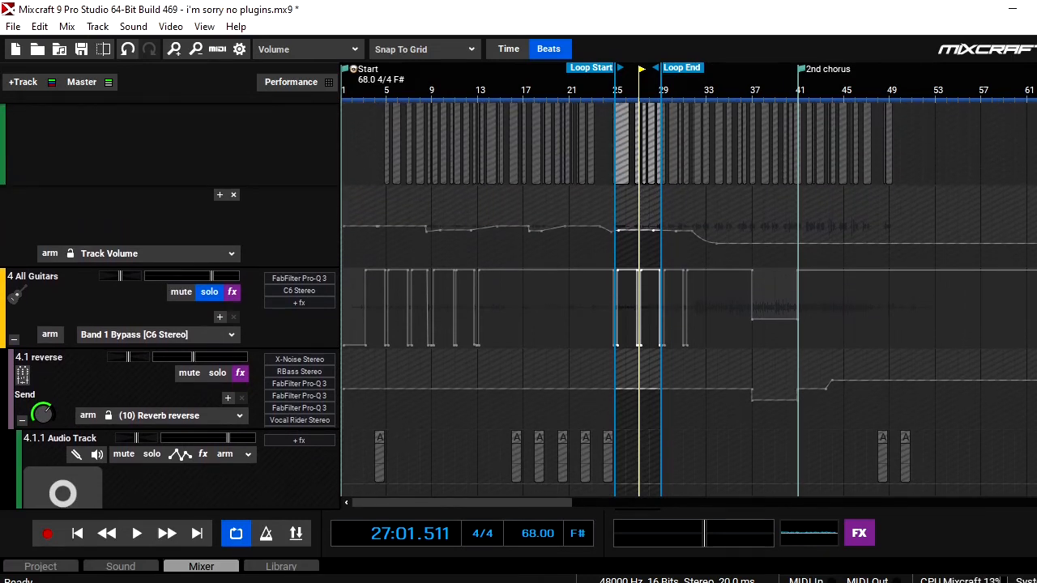
pyautogui.scroll(-1, 518, 300)
pyautogui.scroll(-1, 321, 250)
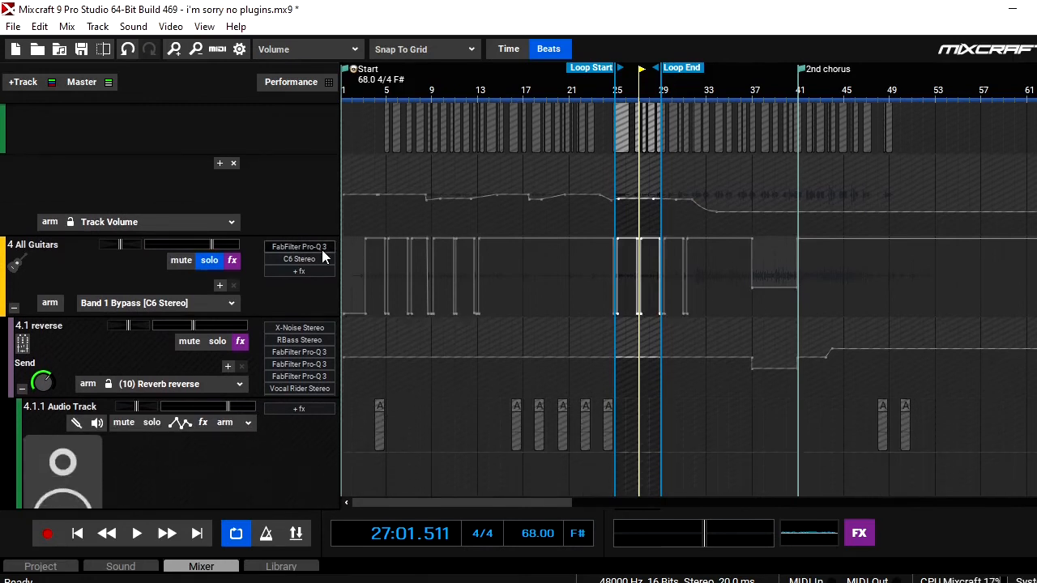
pyautogui.click(235, 261)
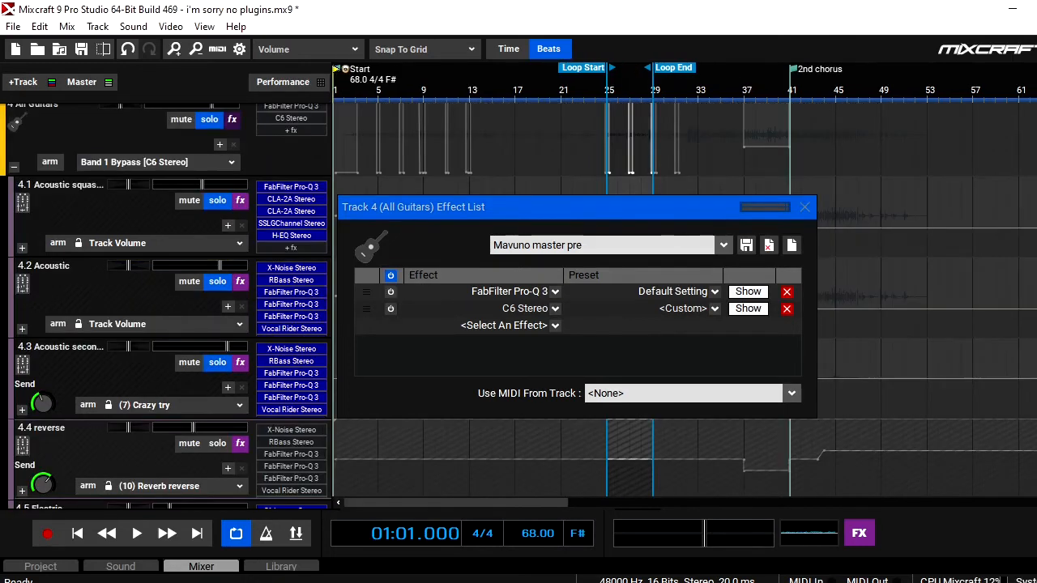
# Play the loop and turn on FabFilter Pro-Q 3 on the All Guitars track with its window shown, then stop playback
pyautogui.scroll(1, 518, 305)
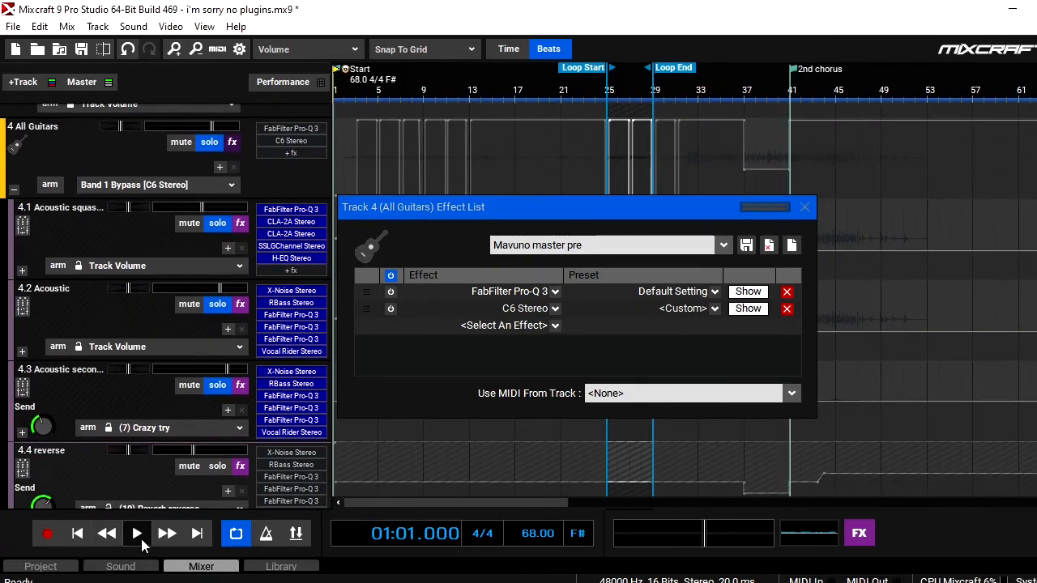
pyautogui.click(140, 536)
pyautogui.click(747, 293)
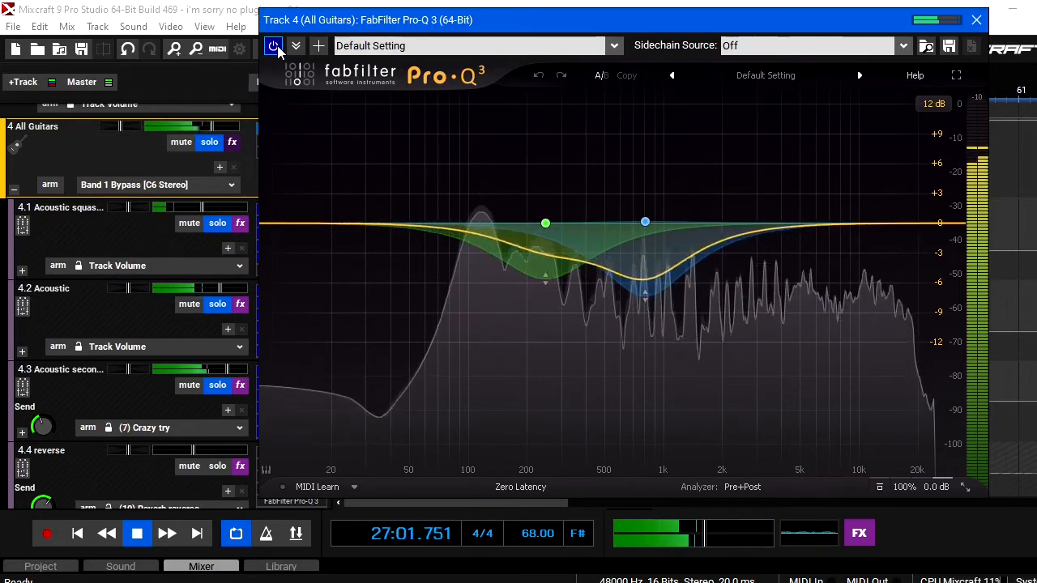
pyautogui.press('space')
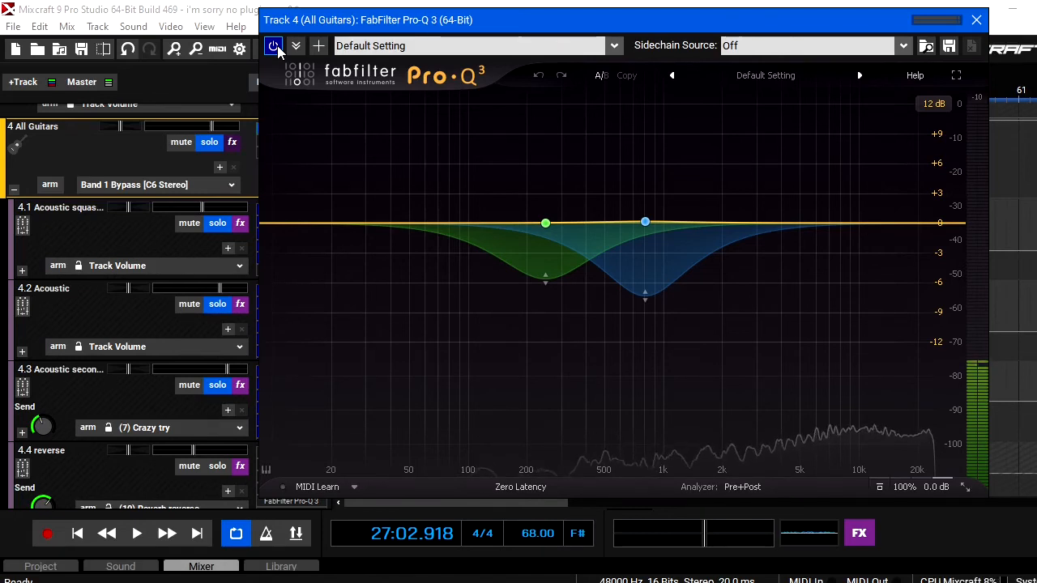
# Play the guitars with FabFilter Pro-Q 3 bypassed, turn it back on for comparison and close its window
pyautogui.click(274, 46)
pyautogui.press('space')
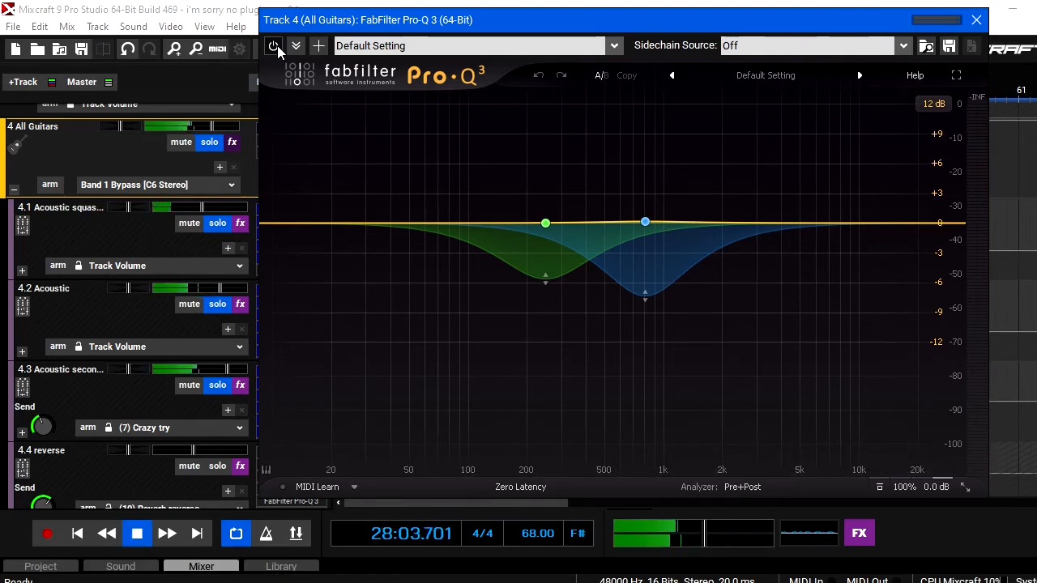
pyautogui.click(274, 46)
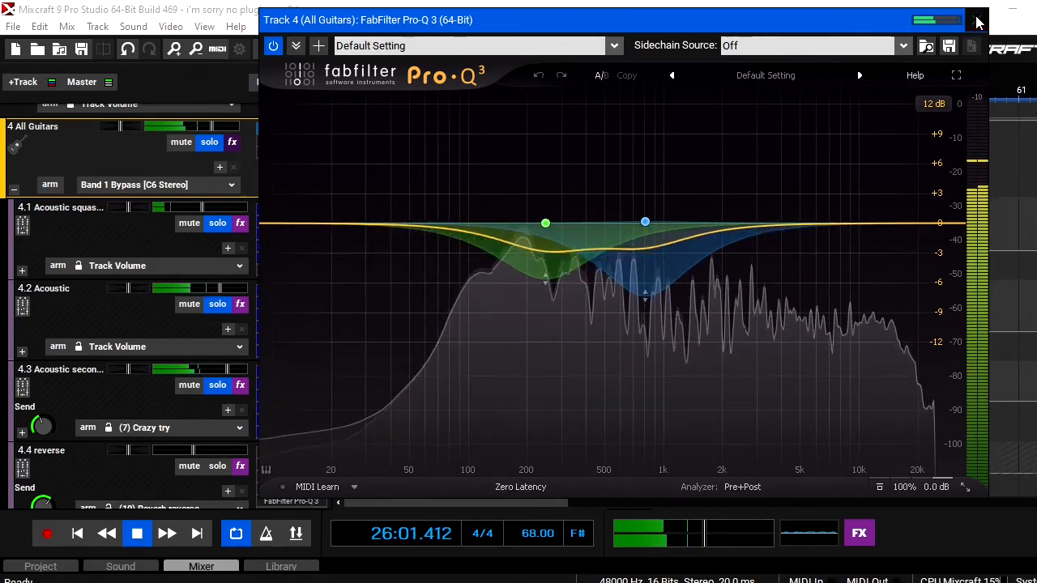
pyautogui.click(976, 18)
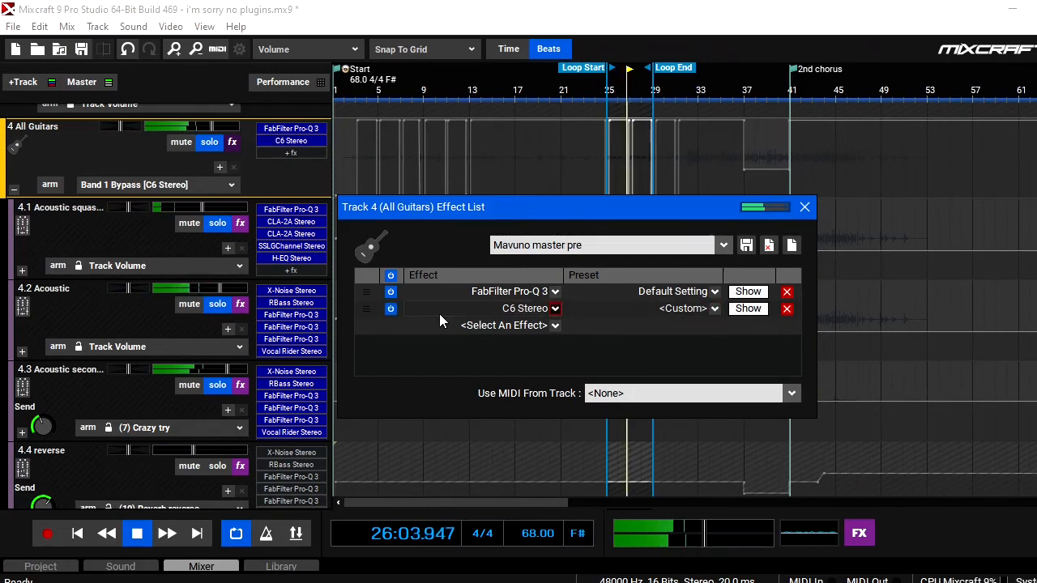
# Show the C6 Stereo settings of All Guitars during playback, then close the plugin and effect list and stop the loop
pyautogui.click(739, 308)
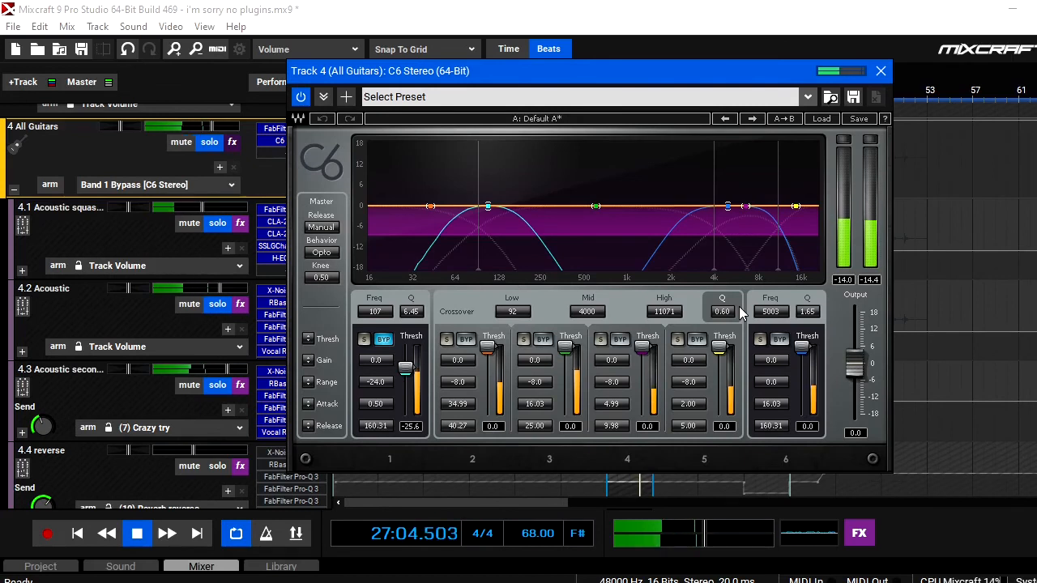
pyautogui.click(880, 70)
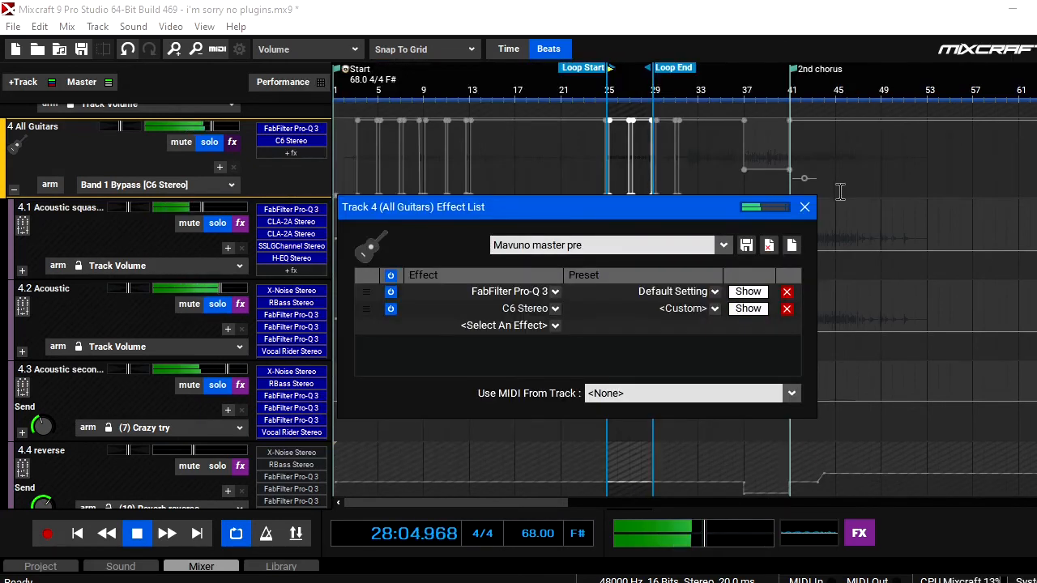
pyautogui.click(805, 207)
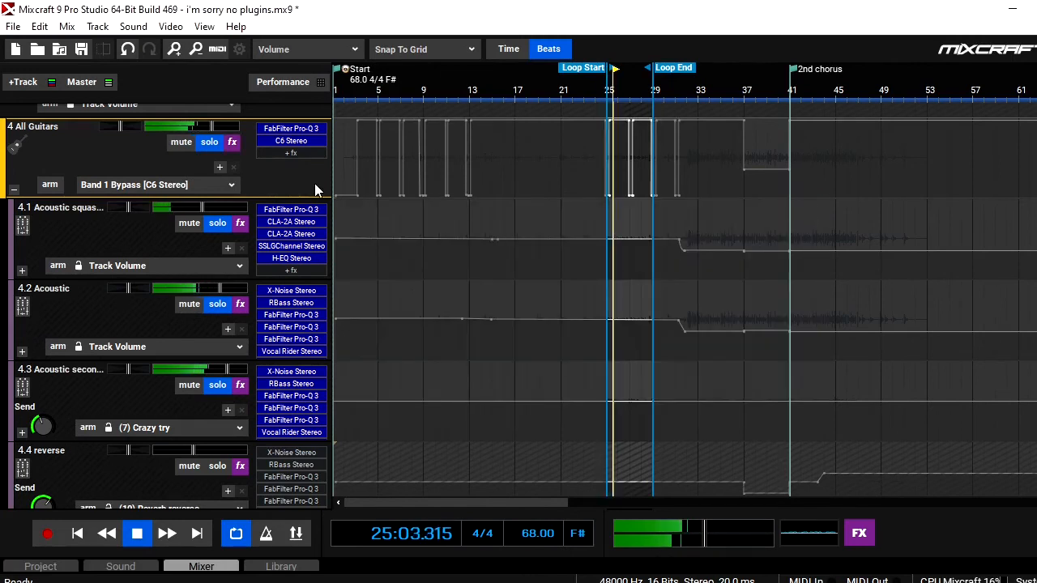
pyautogui.press('space')
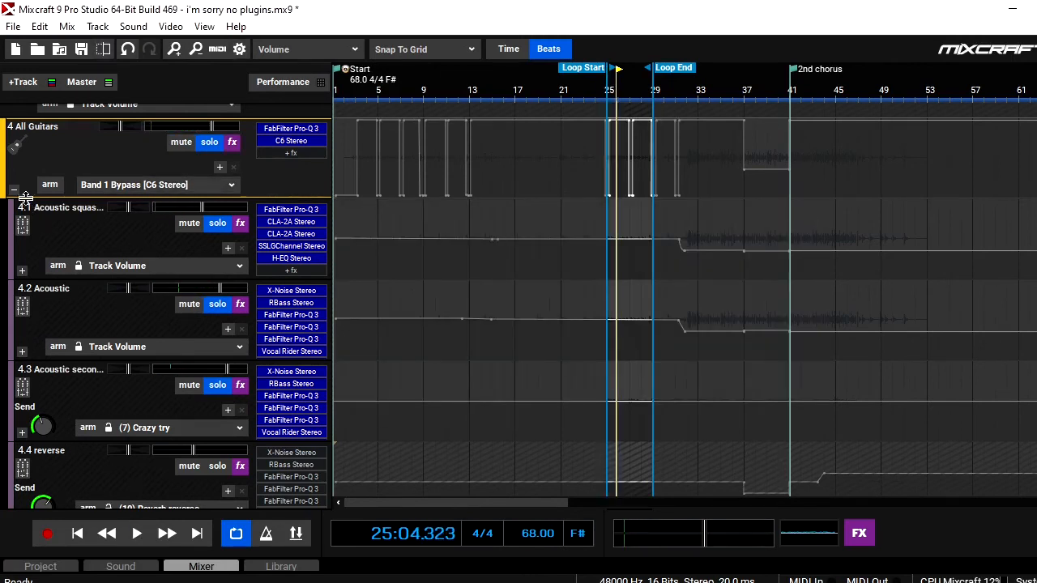
# Collapse the All Guitars group and expand it again
pyautogui.click(14, 191)
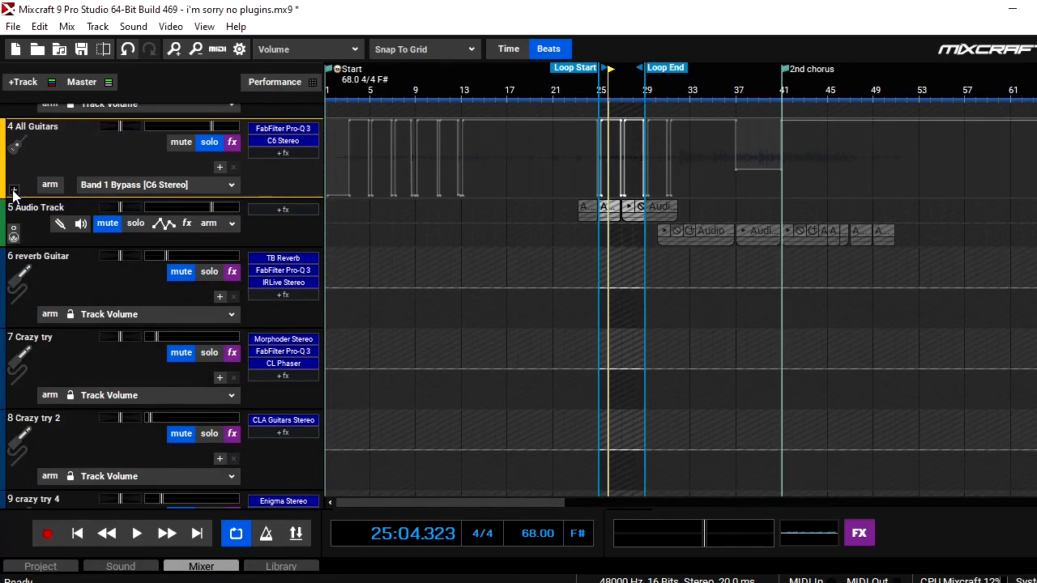
pyautogui.click(14, 192)
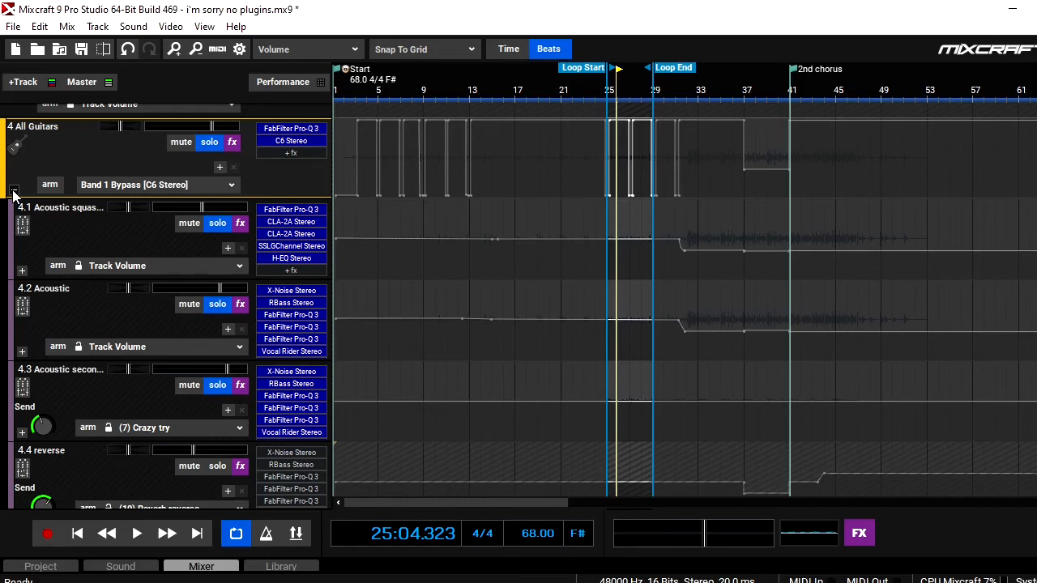
# Play the soloed acoustic guitars in the loop while looking through the reverb and parallel send tracks, and stop playback
pyautogui.press('space')
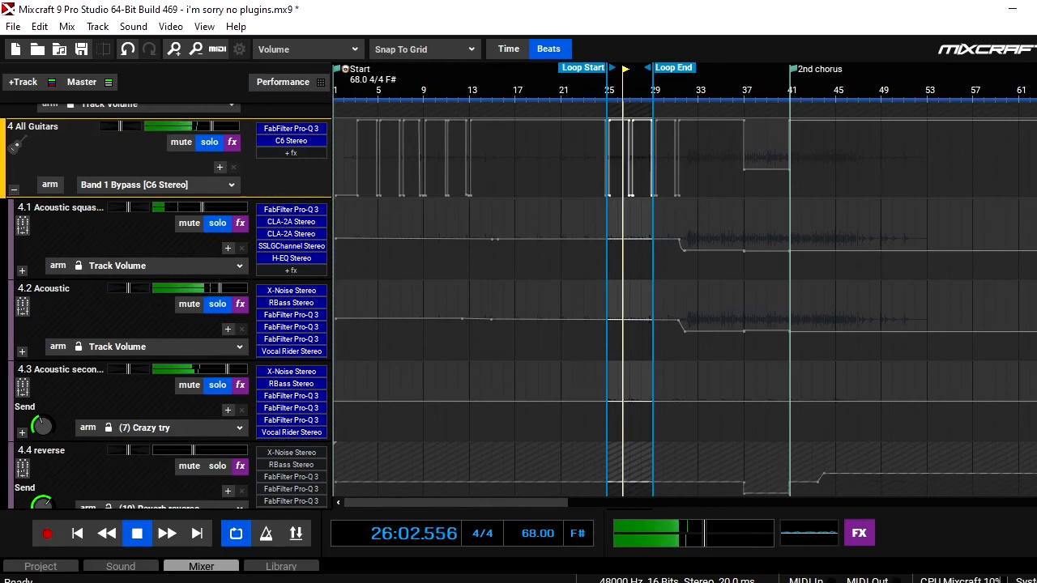
pyautogui.scroll(-4, 518, 299)
pyautogui.scroll(-6, 519, 300)
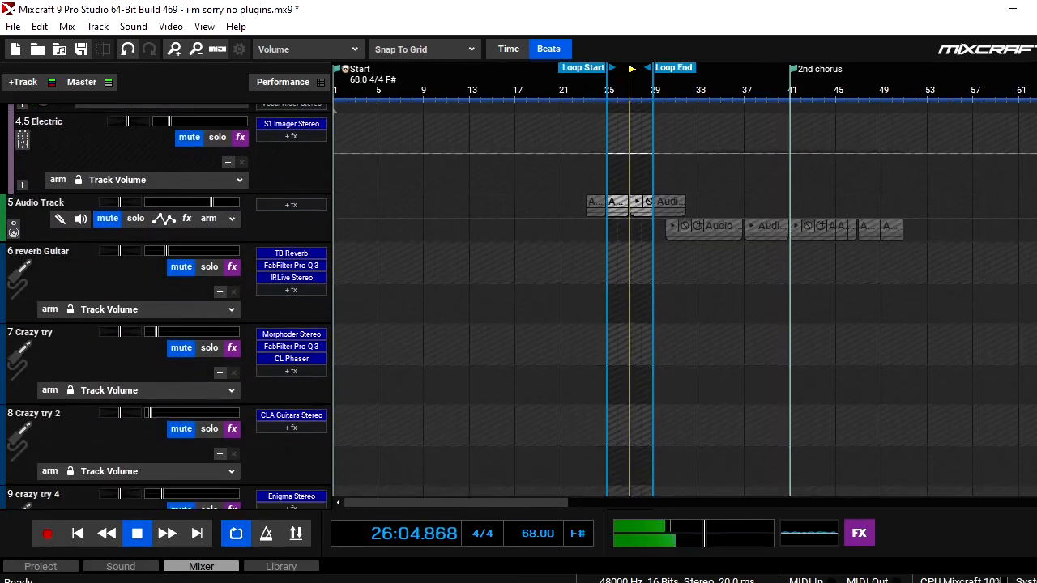
pyautogui.scroll(-1, 350, 427)
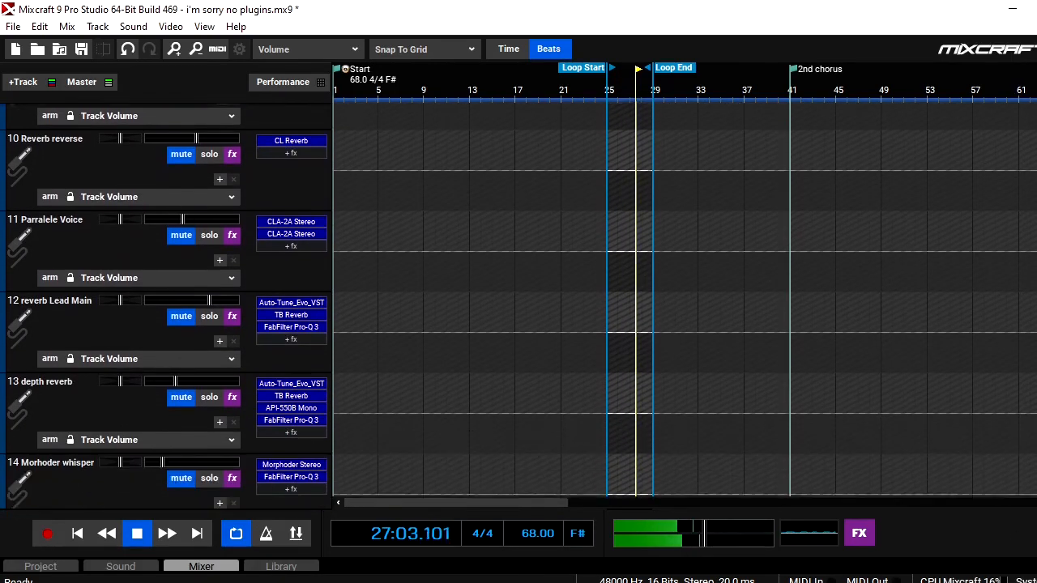
pyautogui.scroll(3, 350, 427)
pyautogui.press('space')
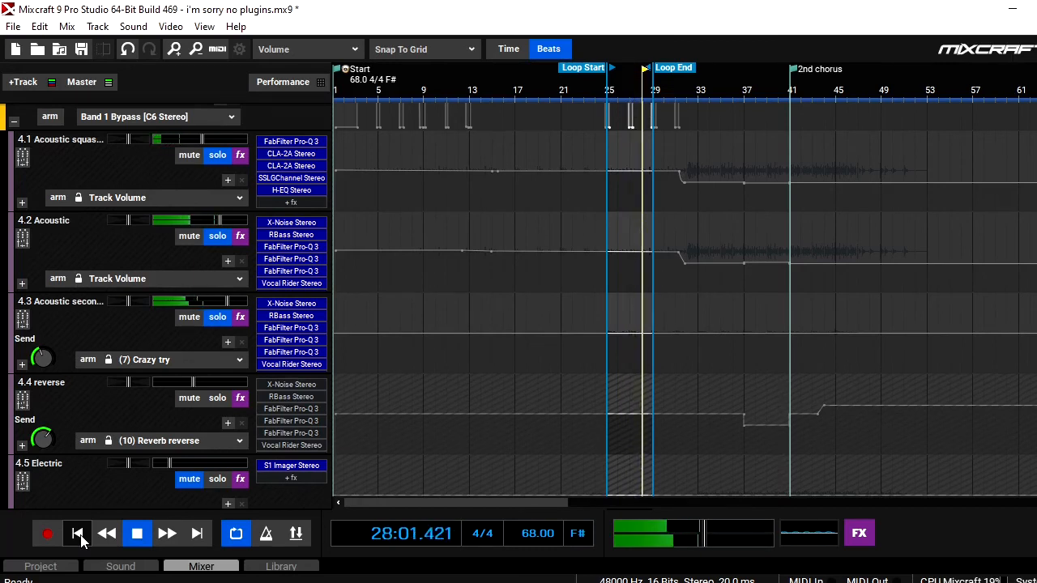
pyautogui.press('space')
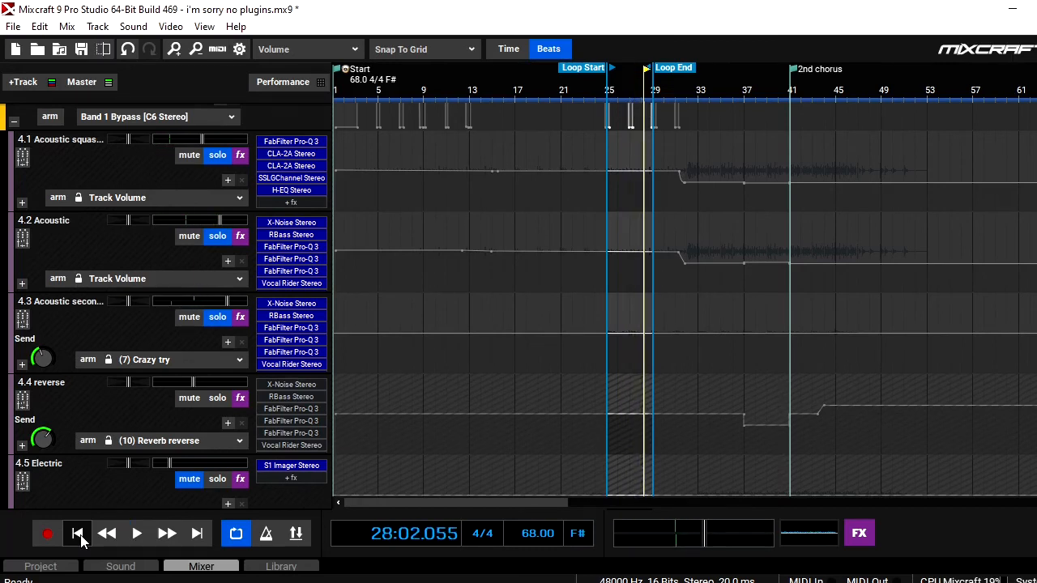
# Open the Master Track effect list, show PuigChild 670 Stereo and turn it on
pyautogui.click(874, 536)
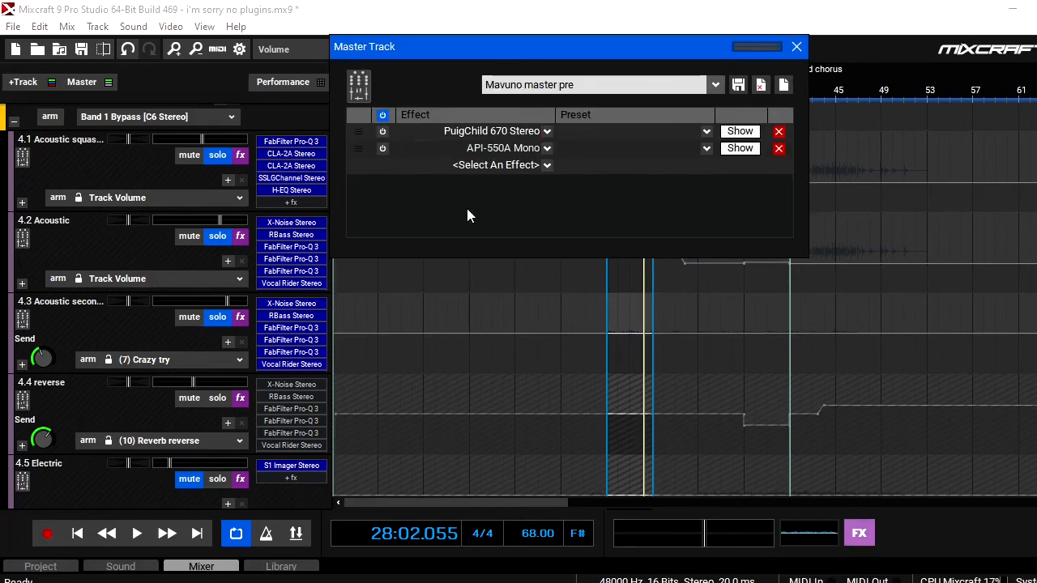
pyautogui.click(740, 131)
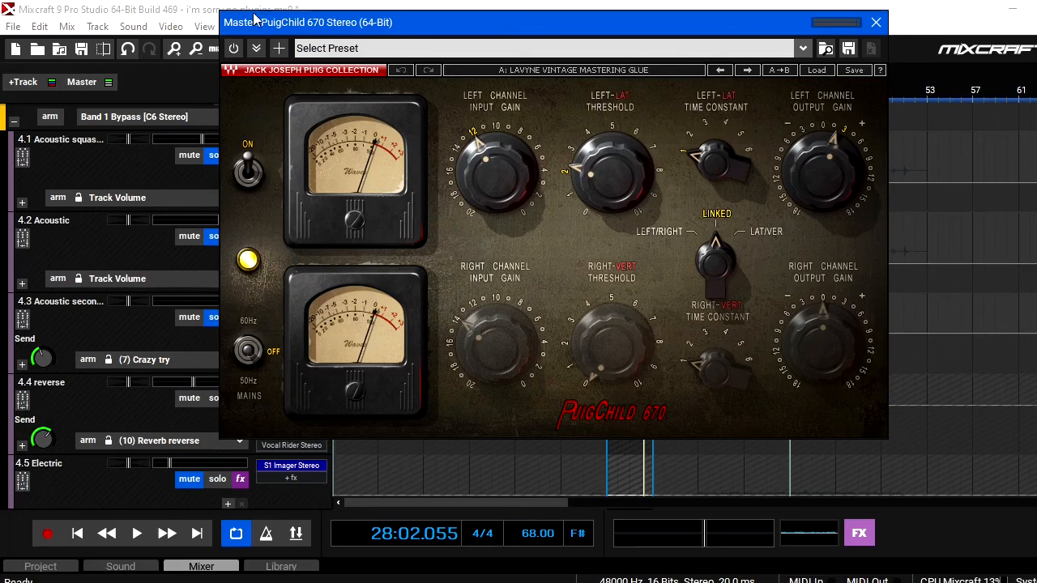
pyautogui.click(81, 536)
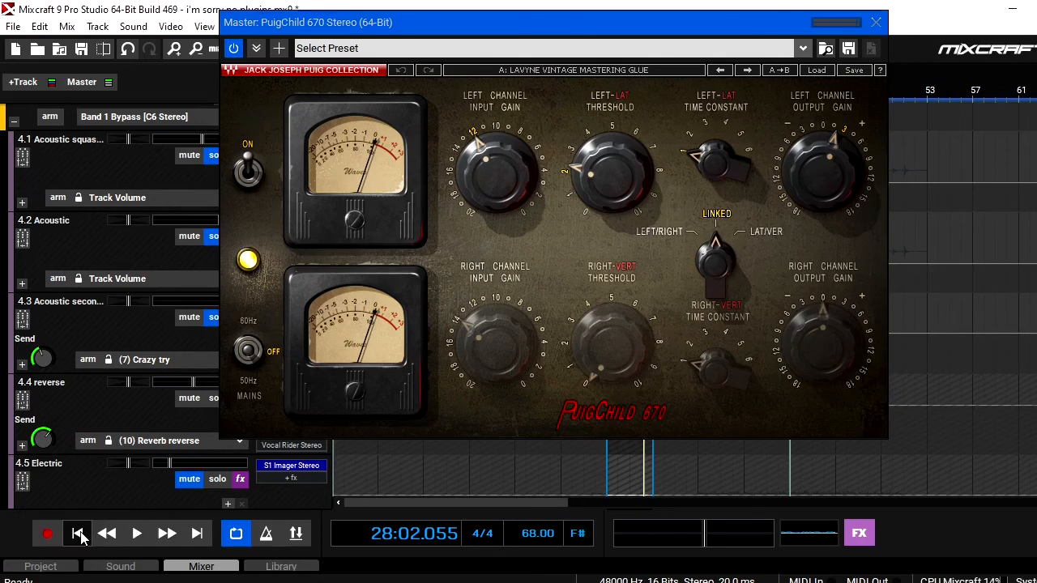
# Play the loop through PuigChild 670, stop it, and close the plugin window and the Master Track effect list
pyautogui.press('space')
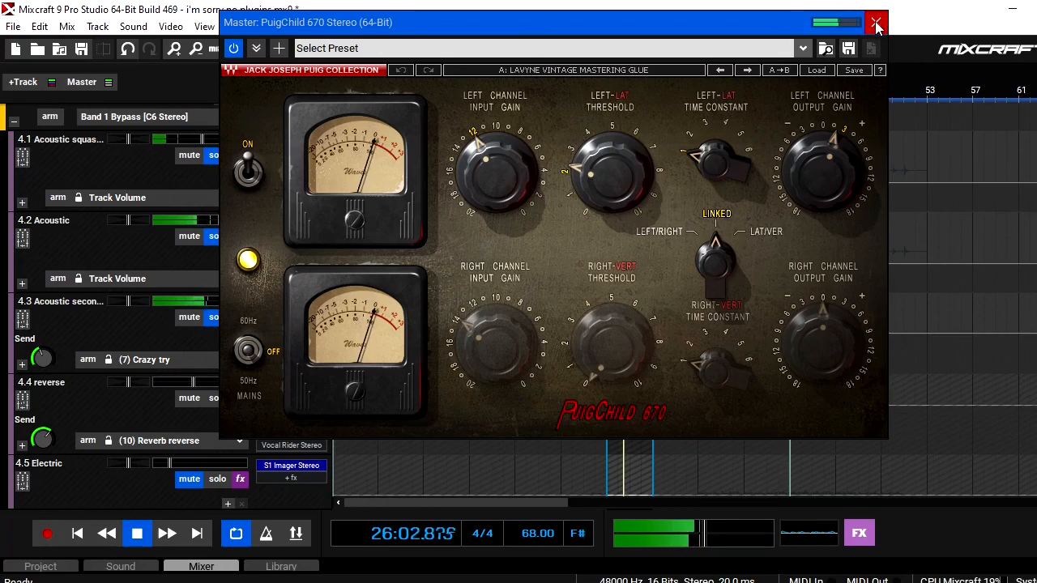
pyautogui.click(137, 541)
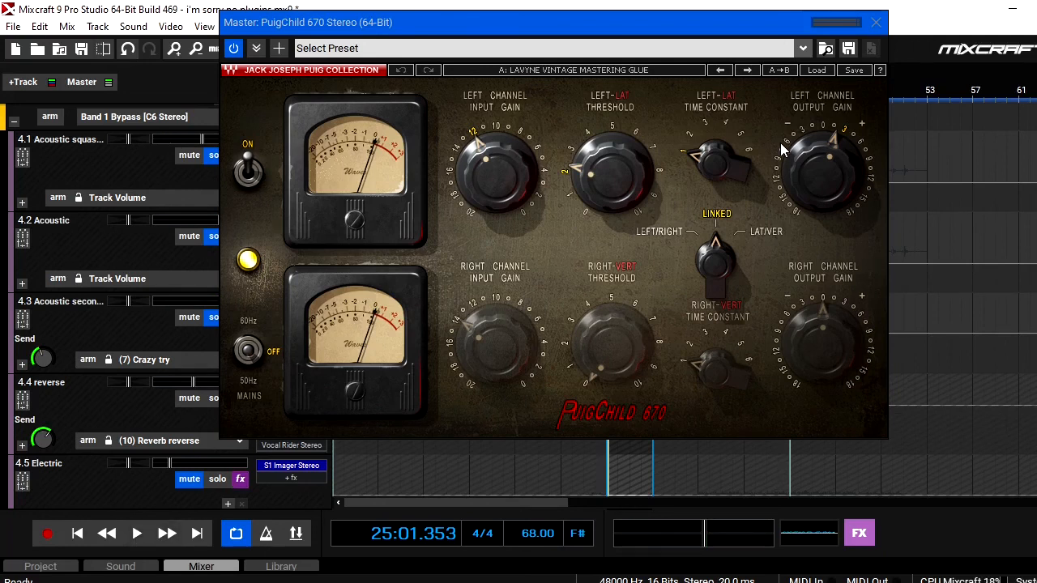
pyautogui.click(875, 23)
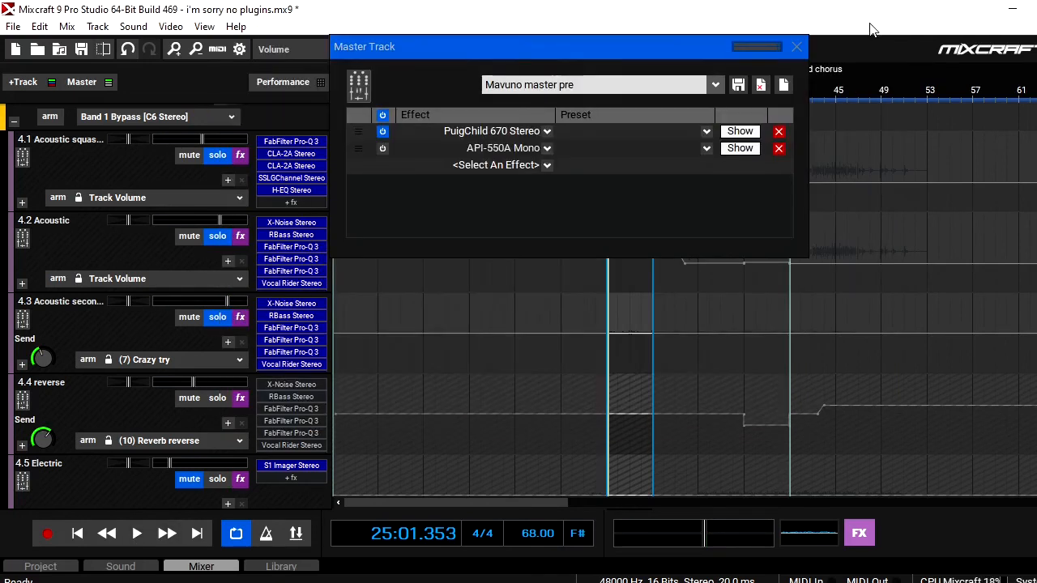
pyautogui.click(796, 47)
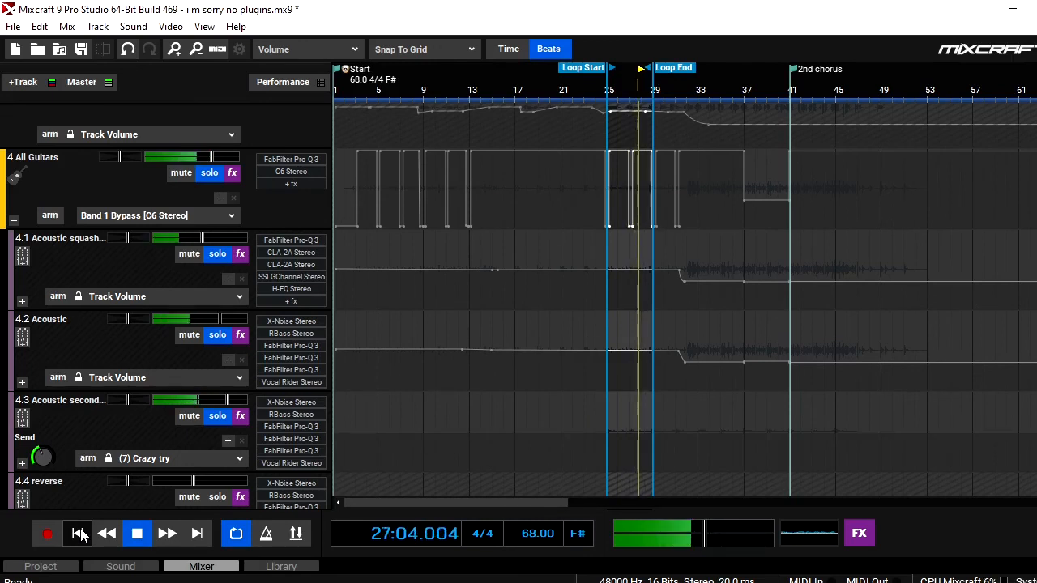
# Stop playback of the guitars with their plugins off and open the project "i'm sorry.mx9"
pyautogui.press('space')
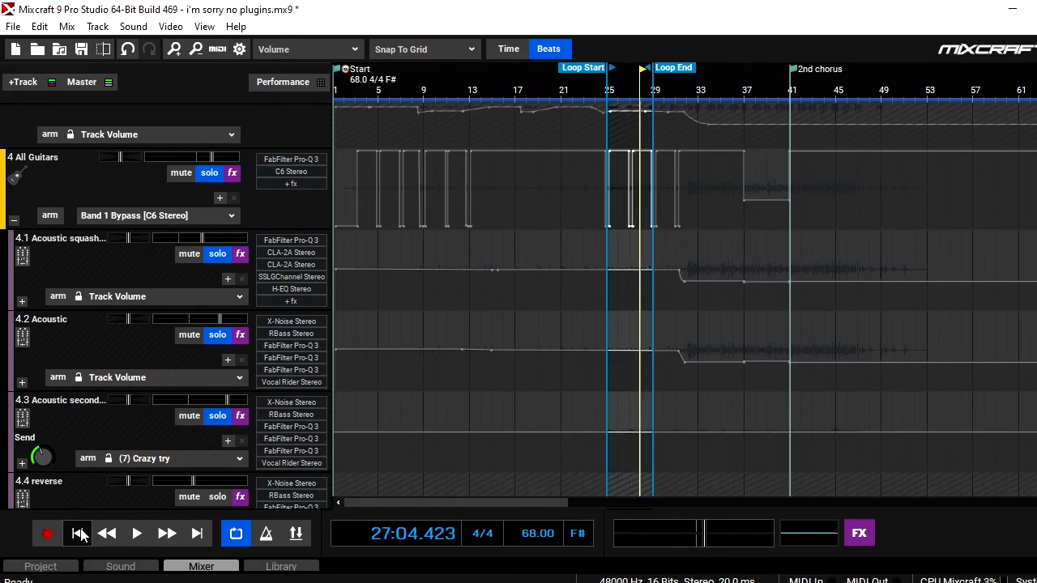
pyautogui.click(13, 26)
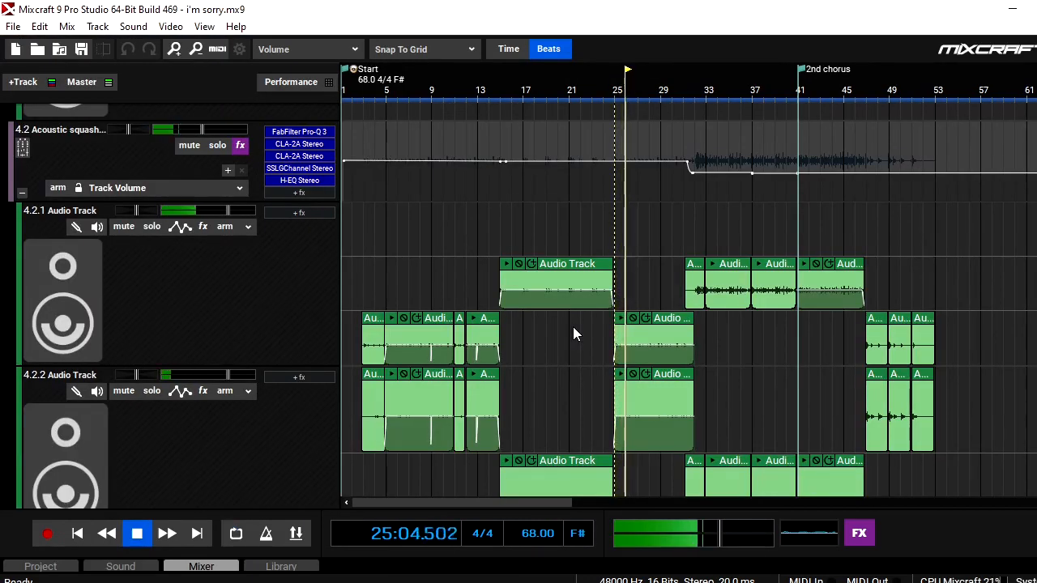
# Collapse the Acoustic squash and reverse submixes in All Guitars while the full mix plays, and stop playback
pyautogui.click(23, 193)
pyautogui.click(23, 193)
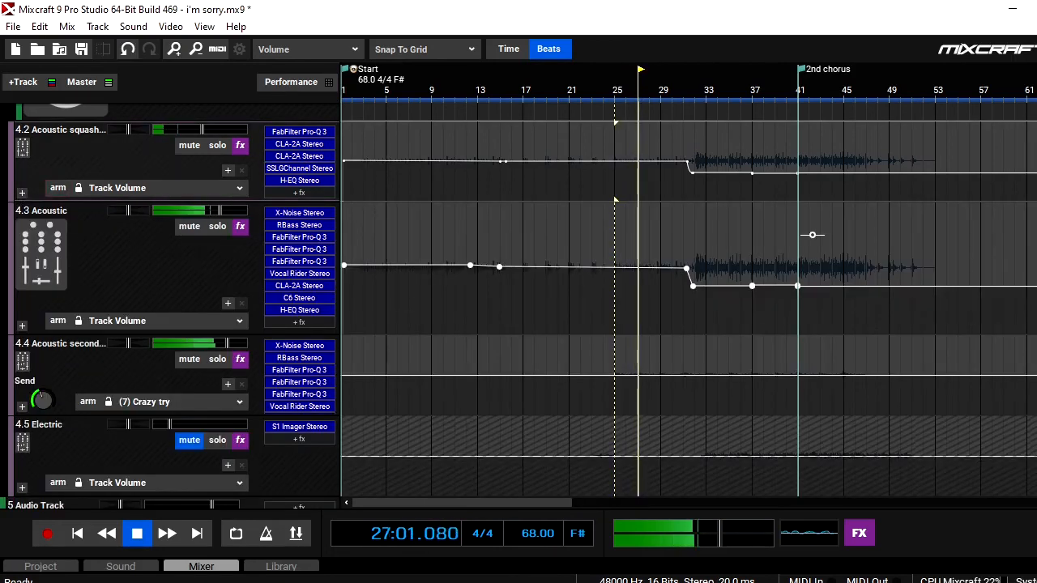
pyautogui.scroll(10, 813, 235)
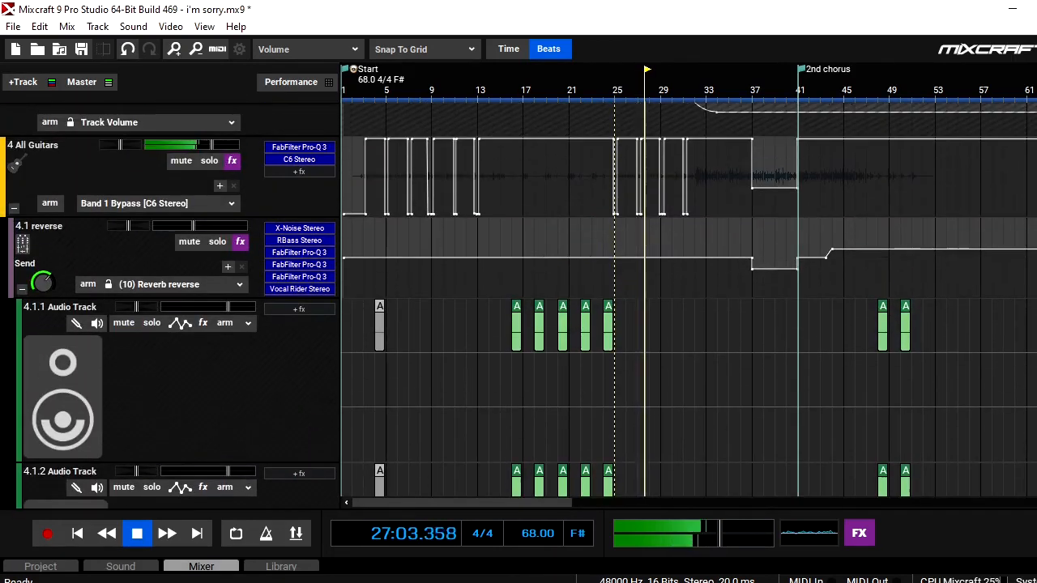
pyautogui.click(22, 288)
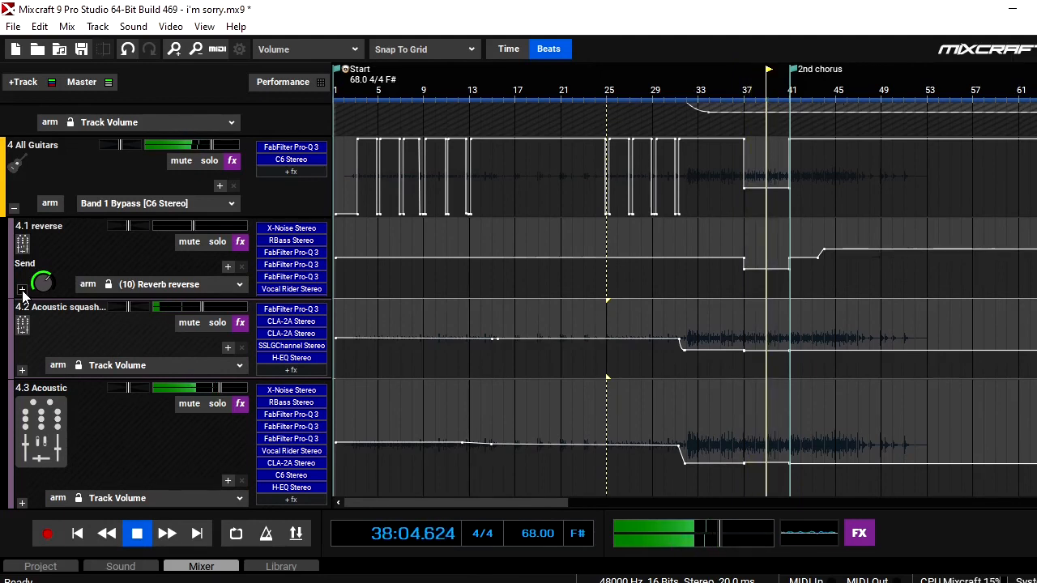
pyautogui.press('space')
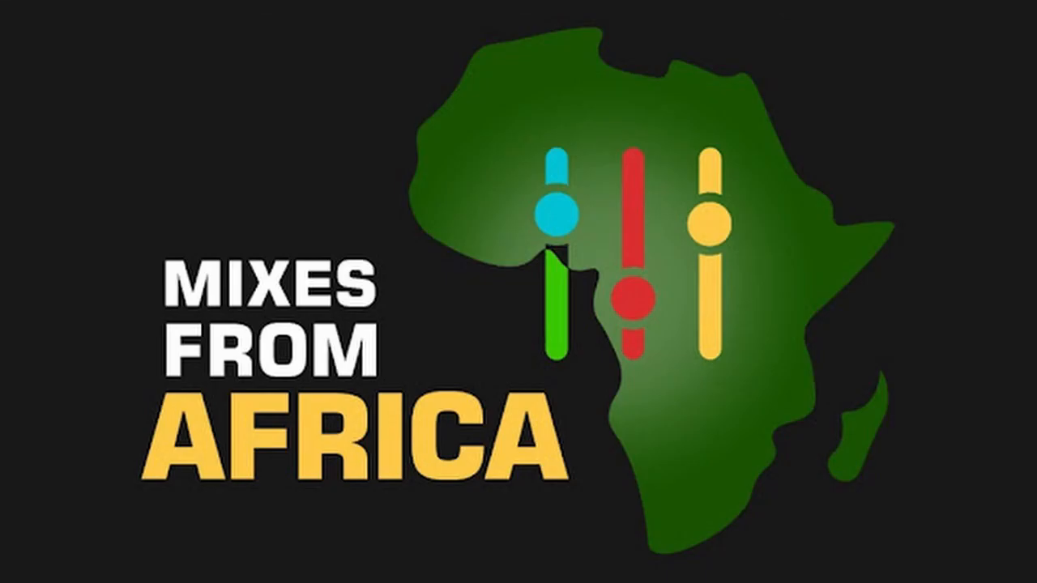